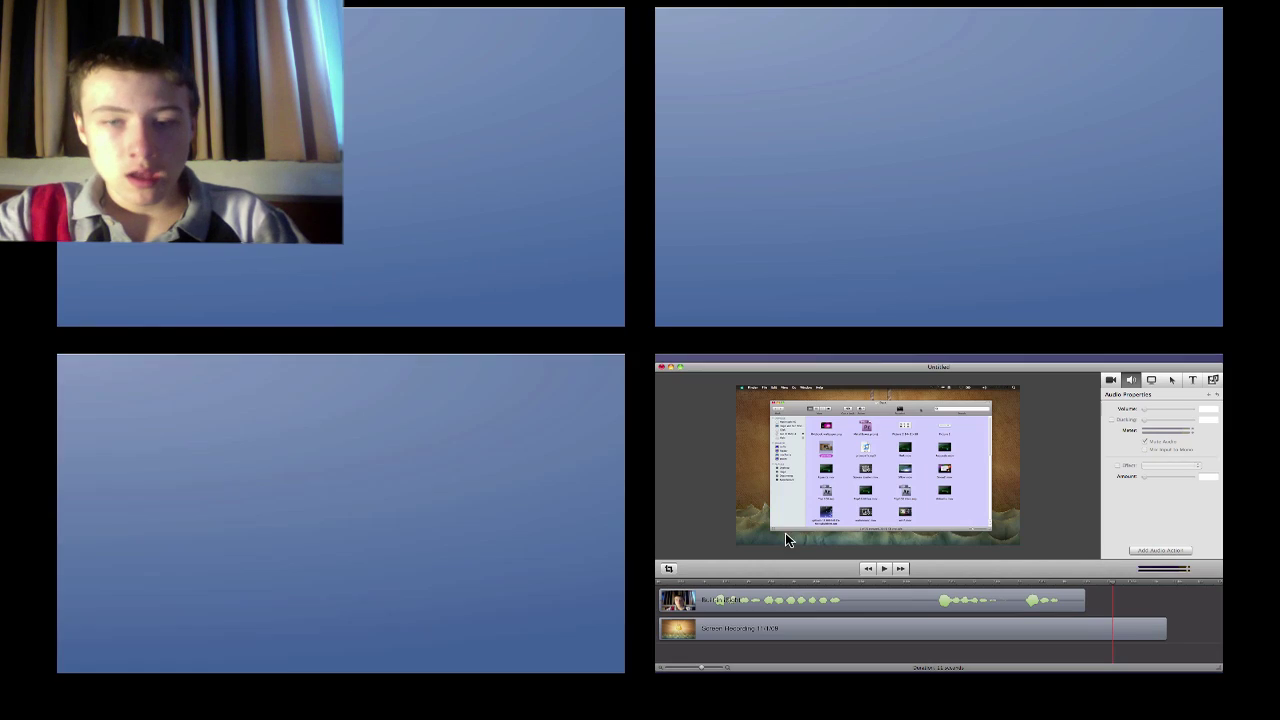
Step: Set the playhead to about 4.3 s and drag the webcam inset to the canvas centre
click(785, 532)
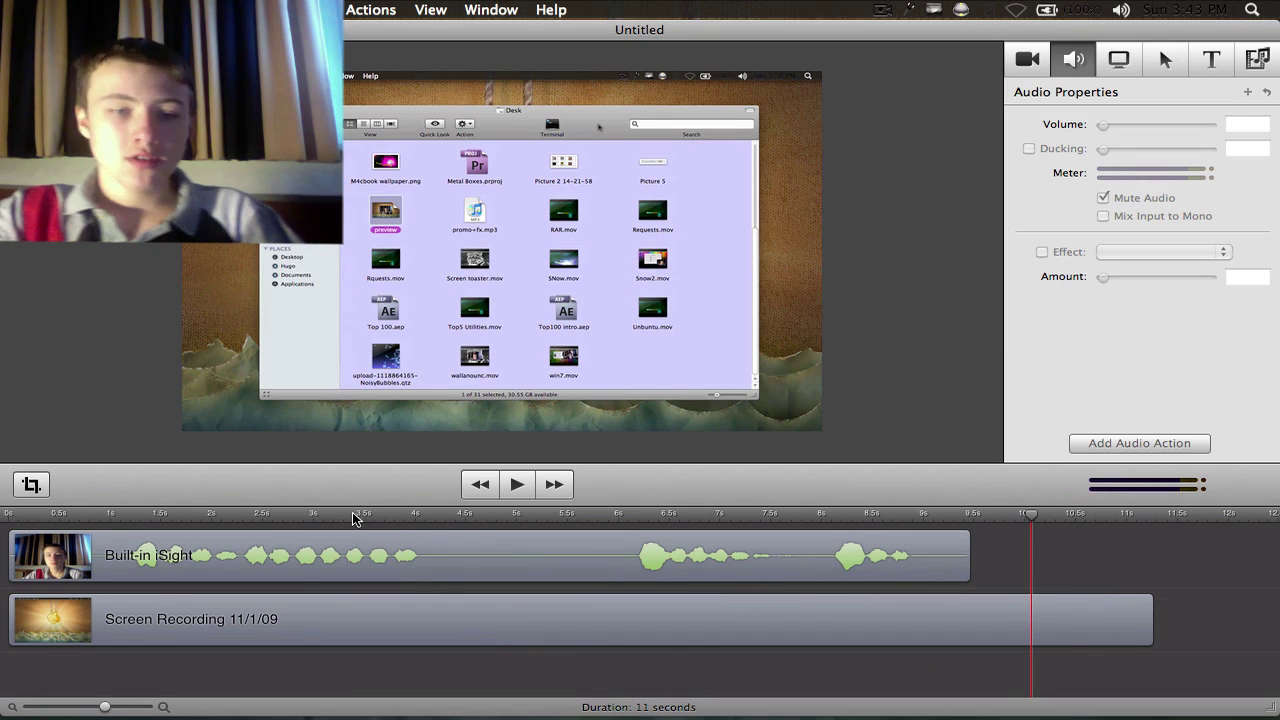
drag(440, 516, 443, 516)
drag(657, 370, 492, 286)
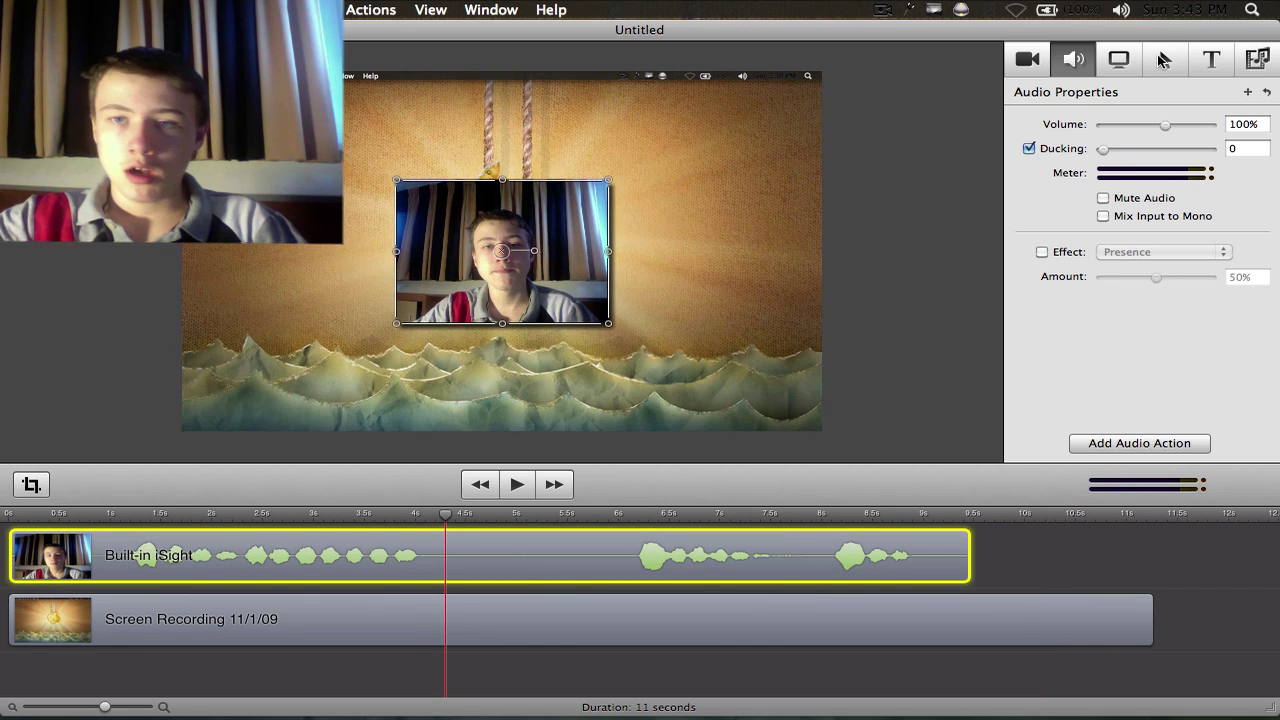
Step: In Video Properties, enable the webcam inset's Reflection, disable its Shadow, and nudge it right
click(1025, 60)
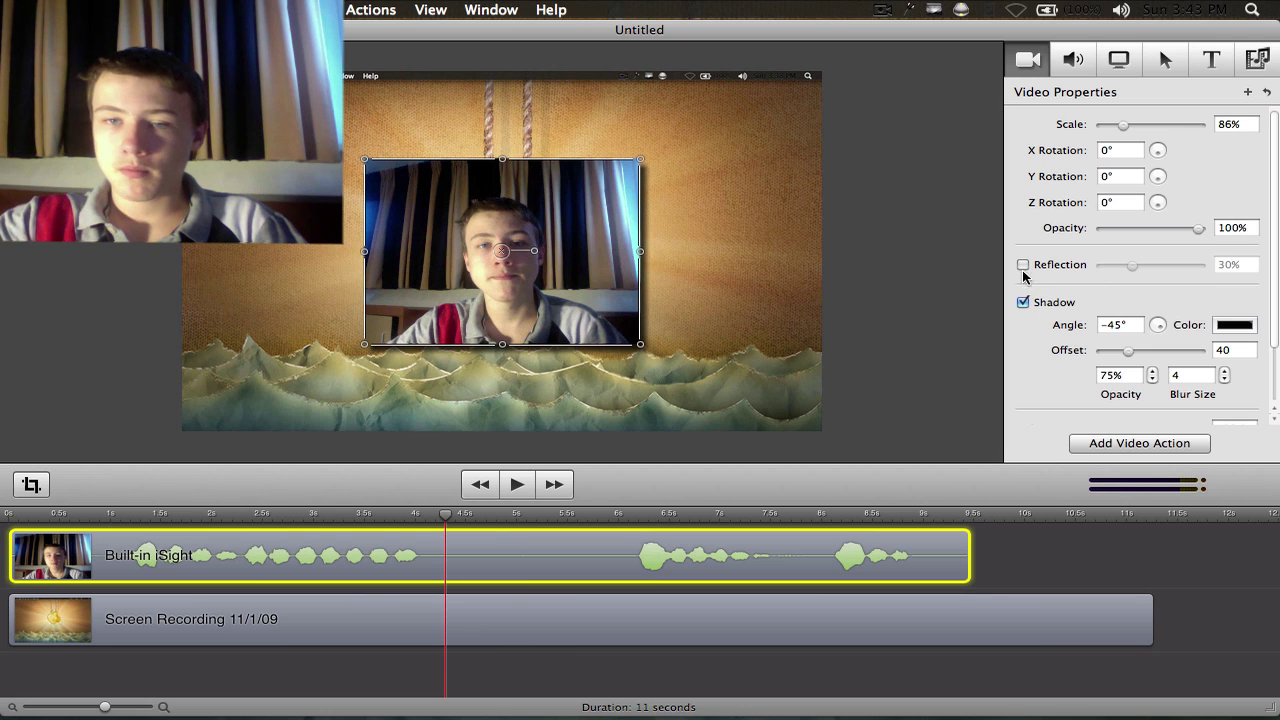
click(1023, 266)
click(1023, 302)
click(873, 404)
mouse_move(426, 210)
mouse_down()
mouse_move(441, 212)
mouse_move(413, 212)
mouse_move(427, 213)
mouse_up()
Step: Play the project briefly to preview the reflected webcam inset
click(794, 586)
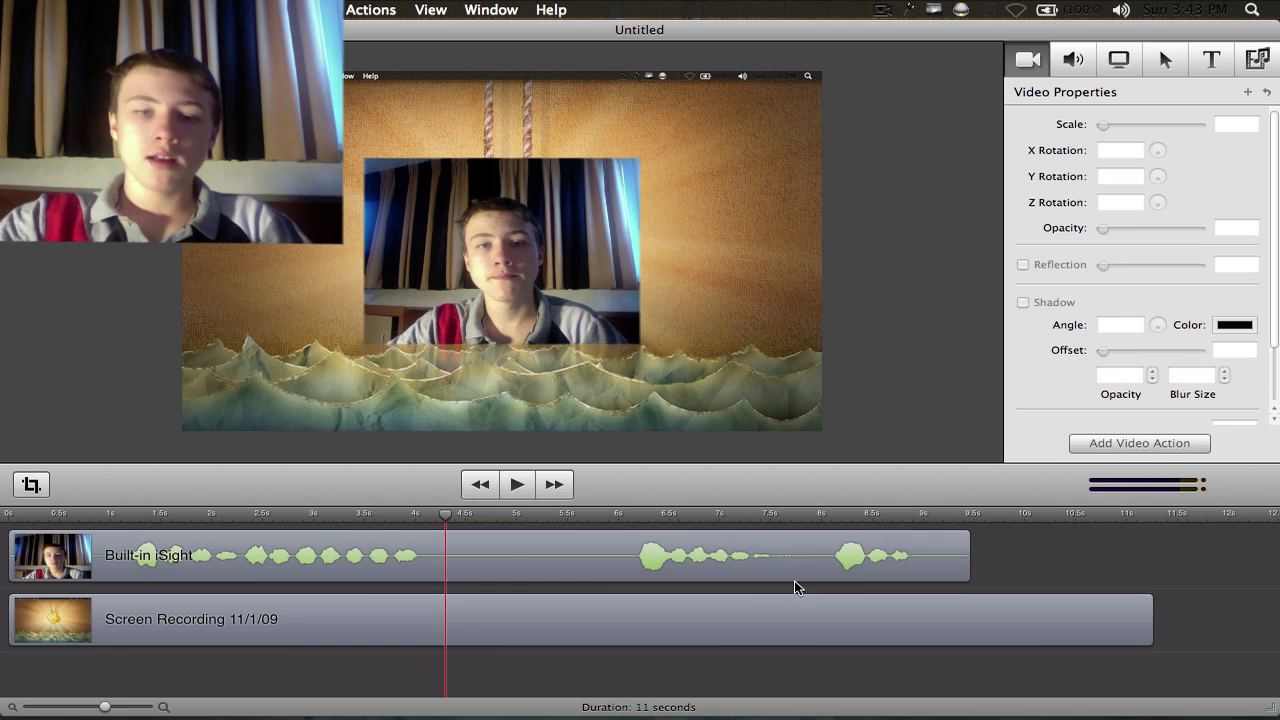
key(space)
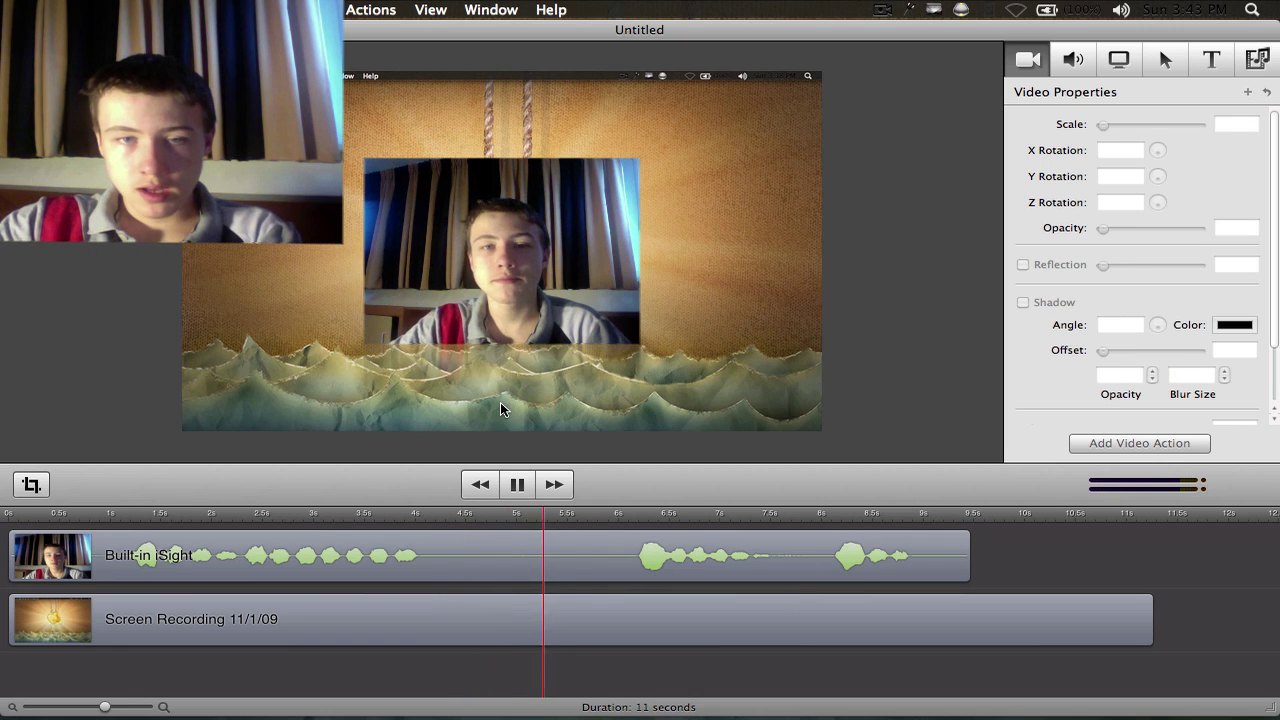
key(space)
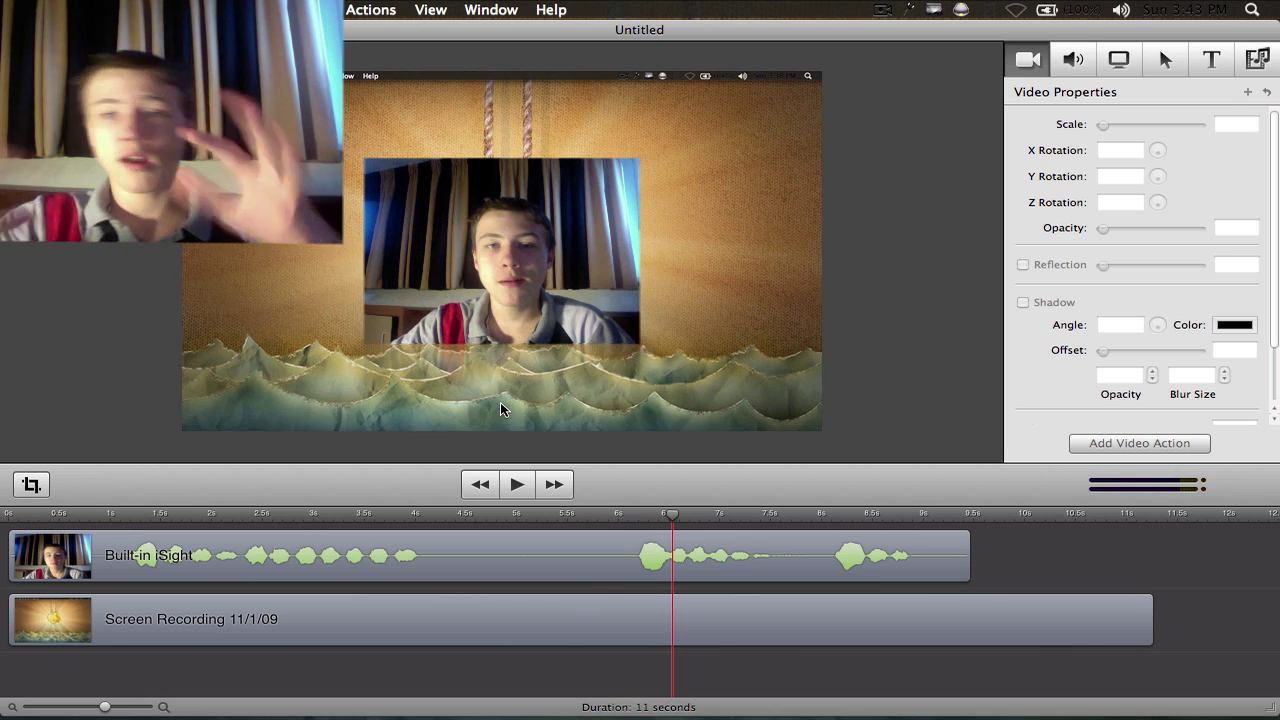
Step: Add a Freeze Frame to the webcam clip at the playhead and scrub to check it
right_click(688, 561)
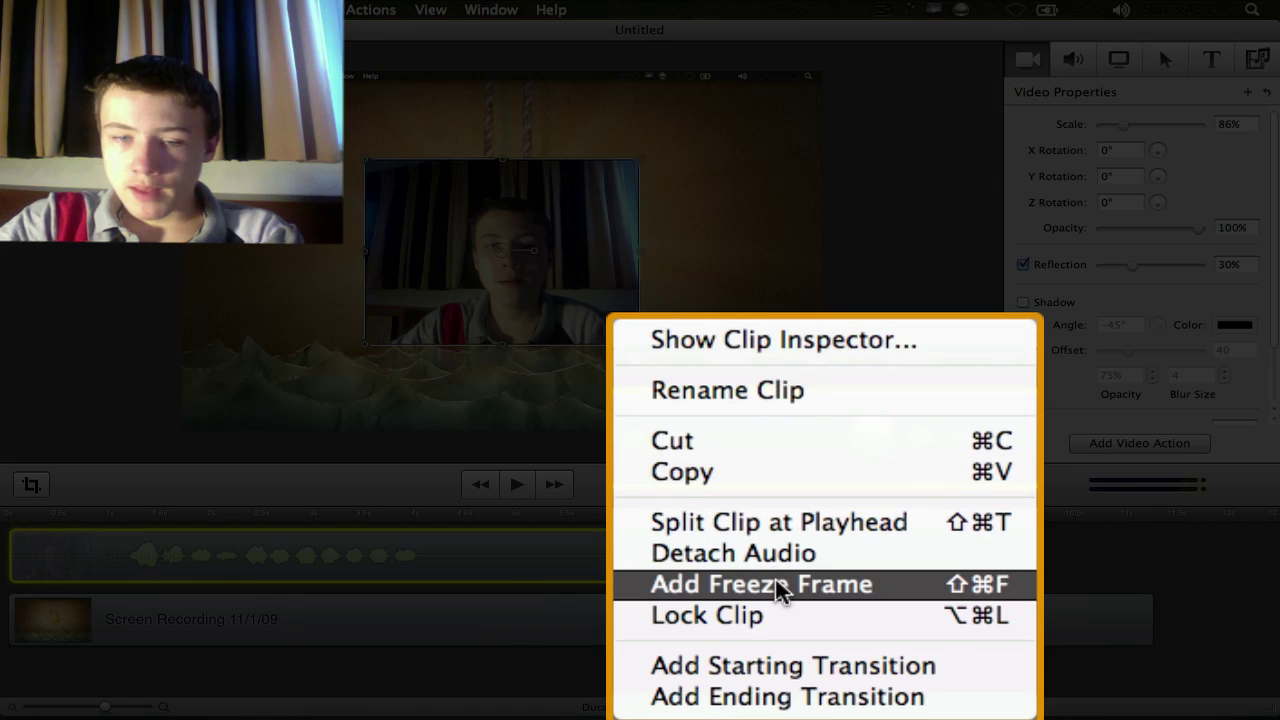
click(779, 586)
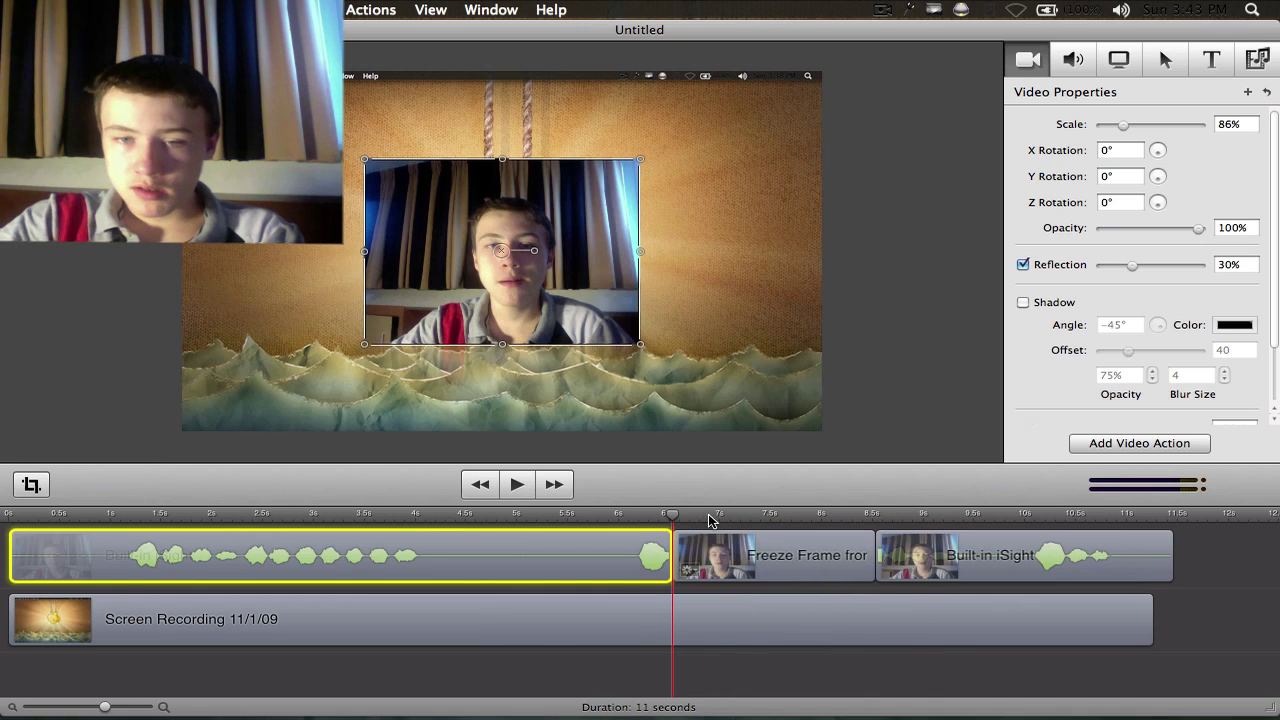
drag(707, 516, 651, 514)
Step: Play the project through the freeze frame, replaying from just before it
click(877, 482)
key(space)
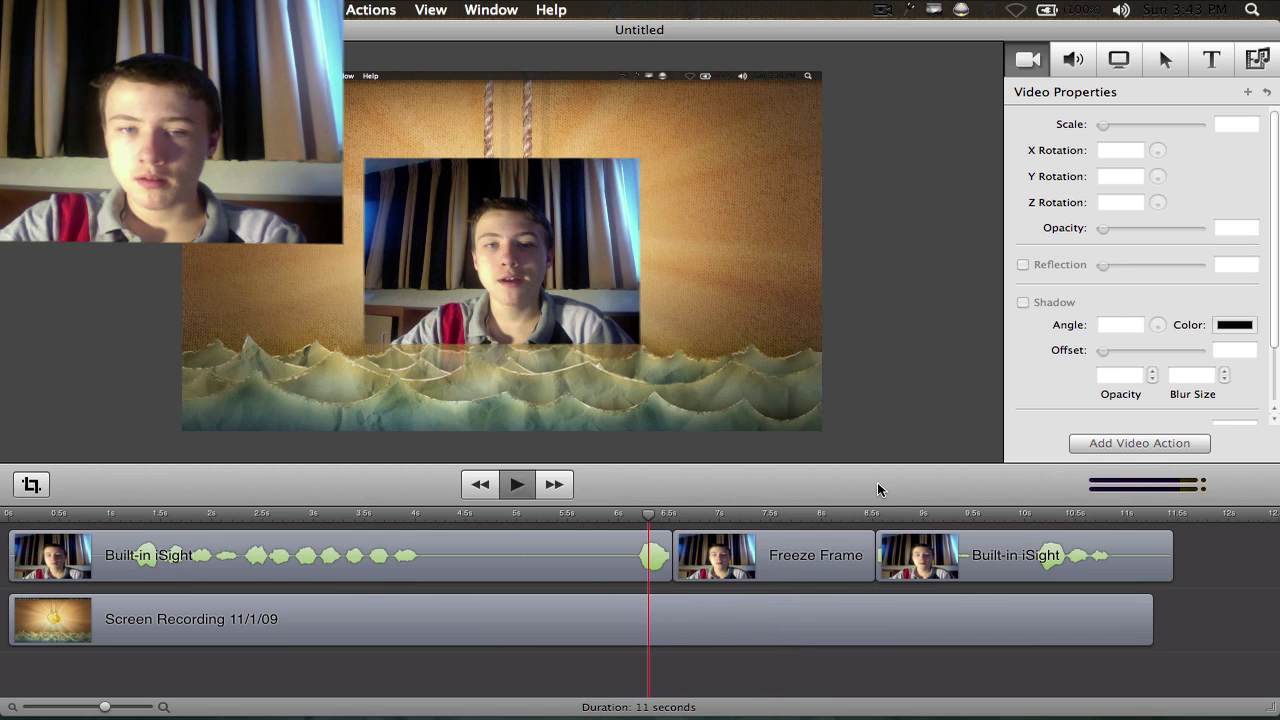
drag(663, 514, 634, 514)
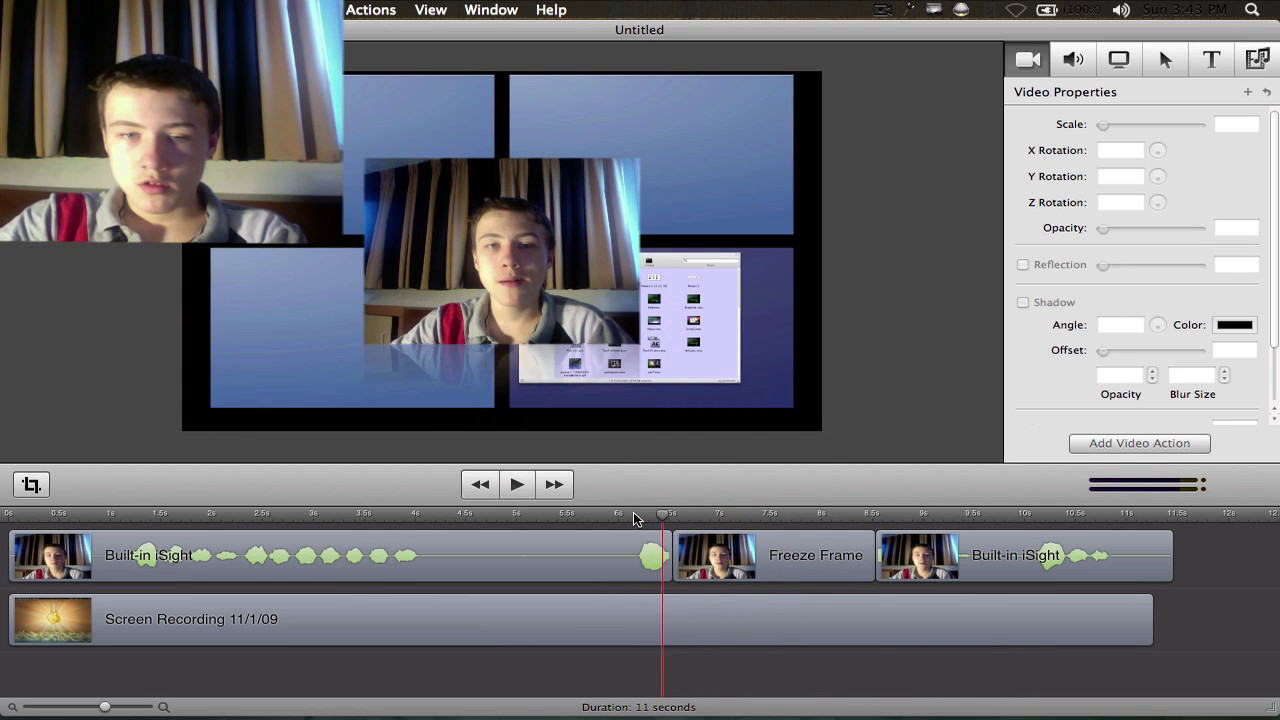
key(space)
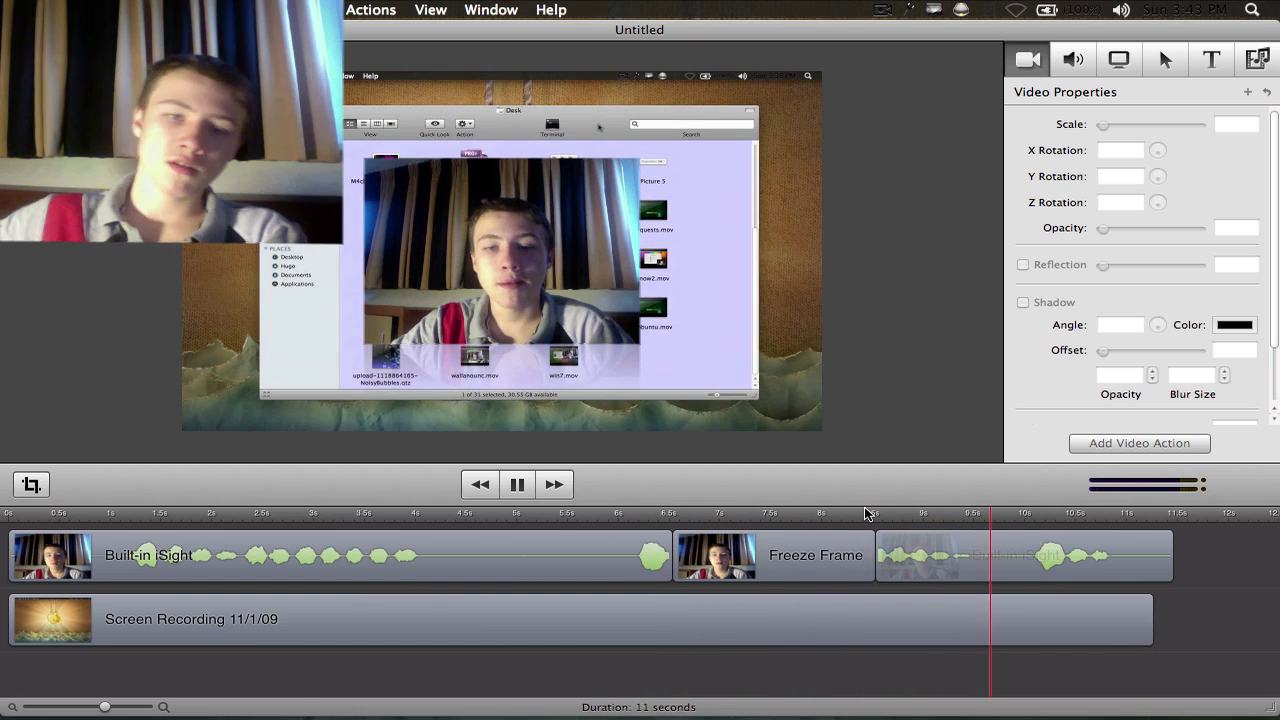
key(space)
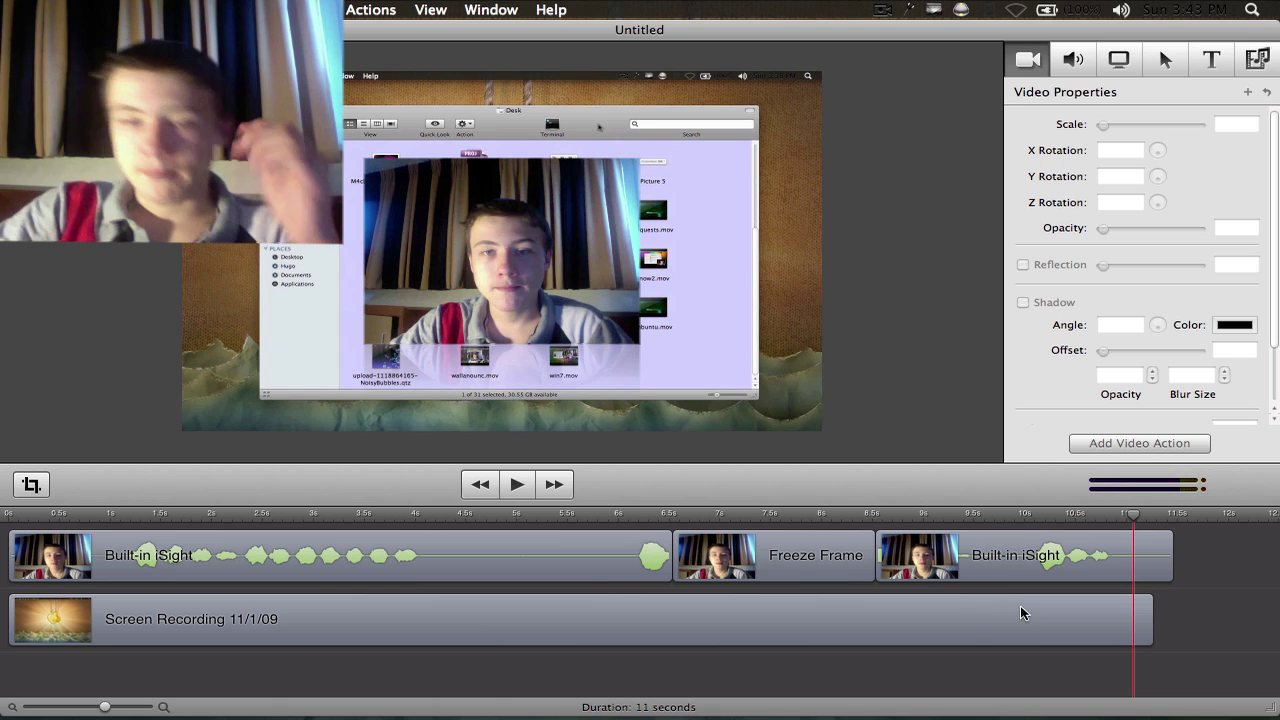
Step: Place the playhead at about 1.5 s and select the first Built-in iSight clip
click(746, 547)
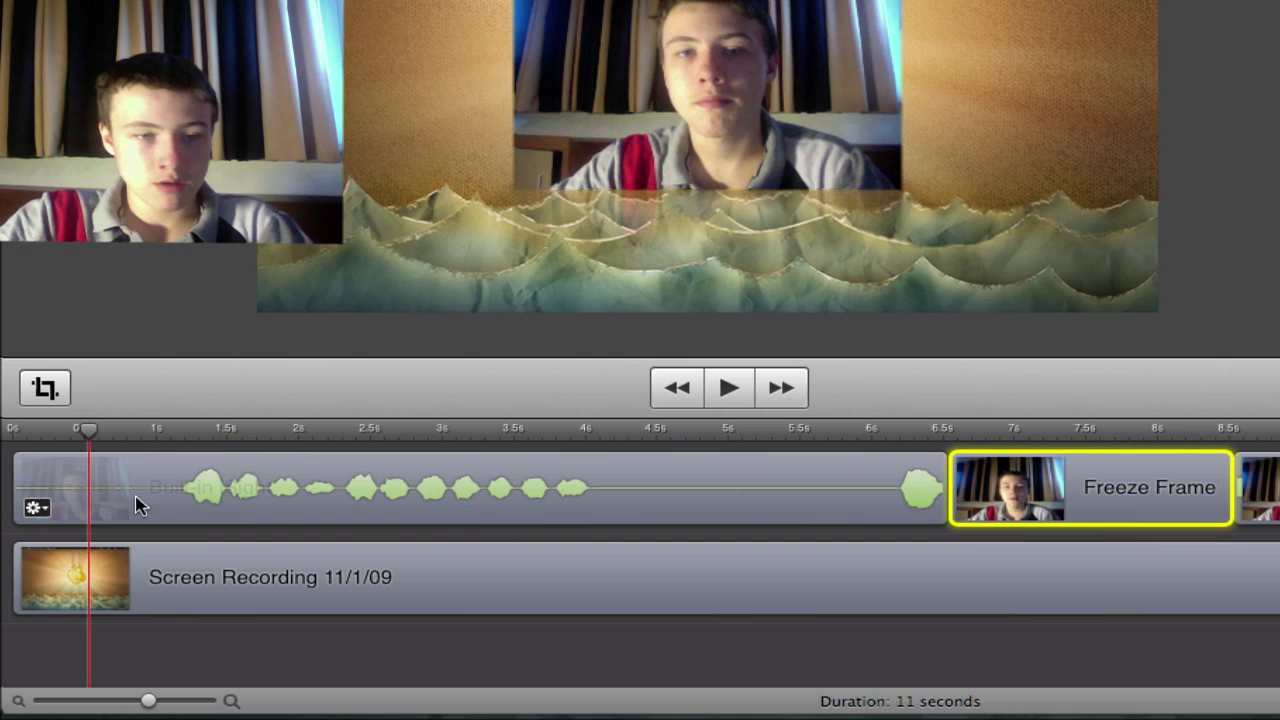
click(226, 436)
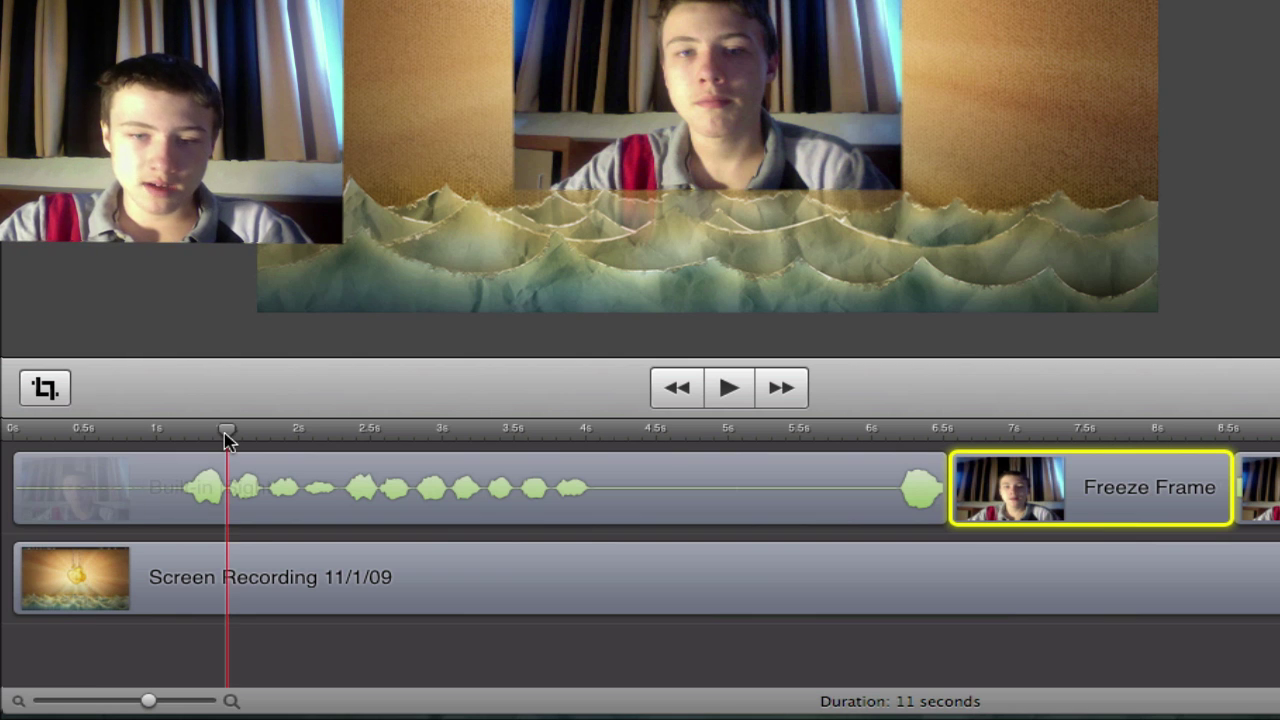
click(78, 482)
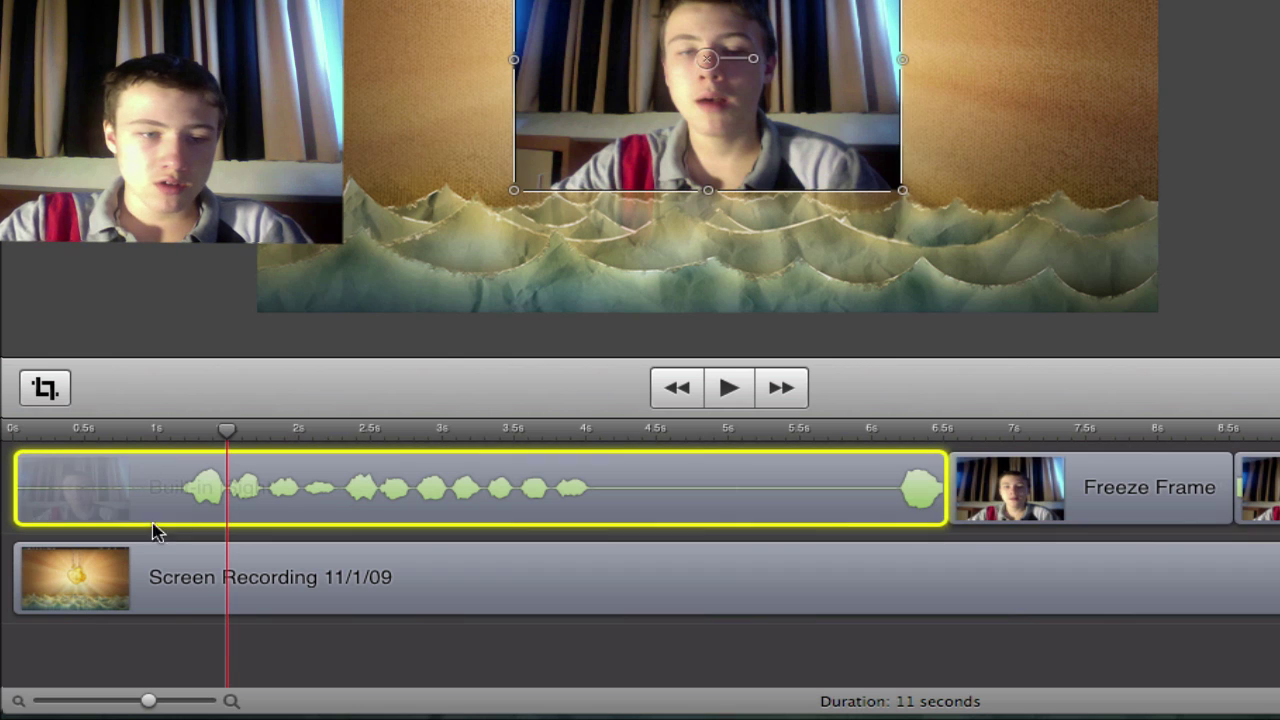
Step: Set the first webcam clip's duration to 3 seconds and its speed to 168%
double_click(63, 505)
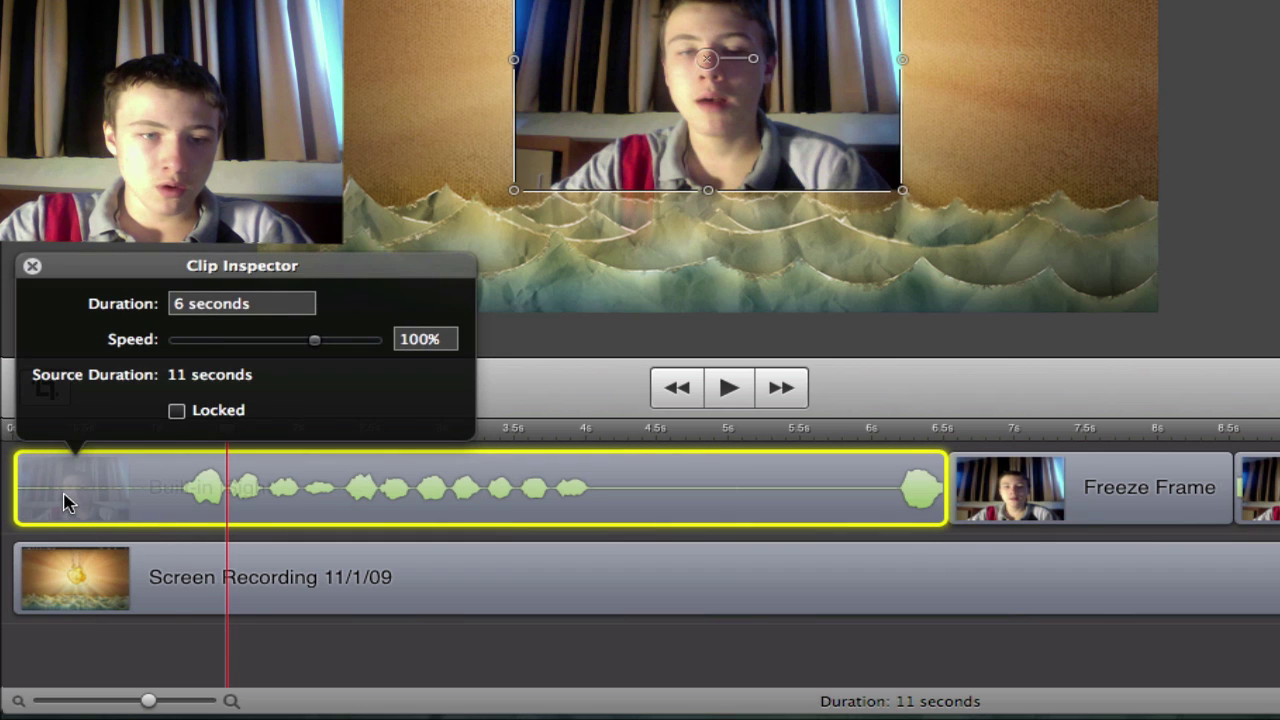
click(33, 268)
right_click(77, 486)
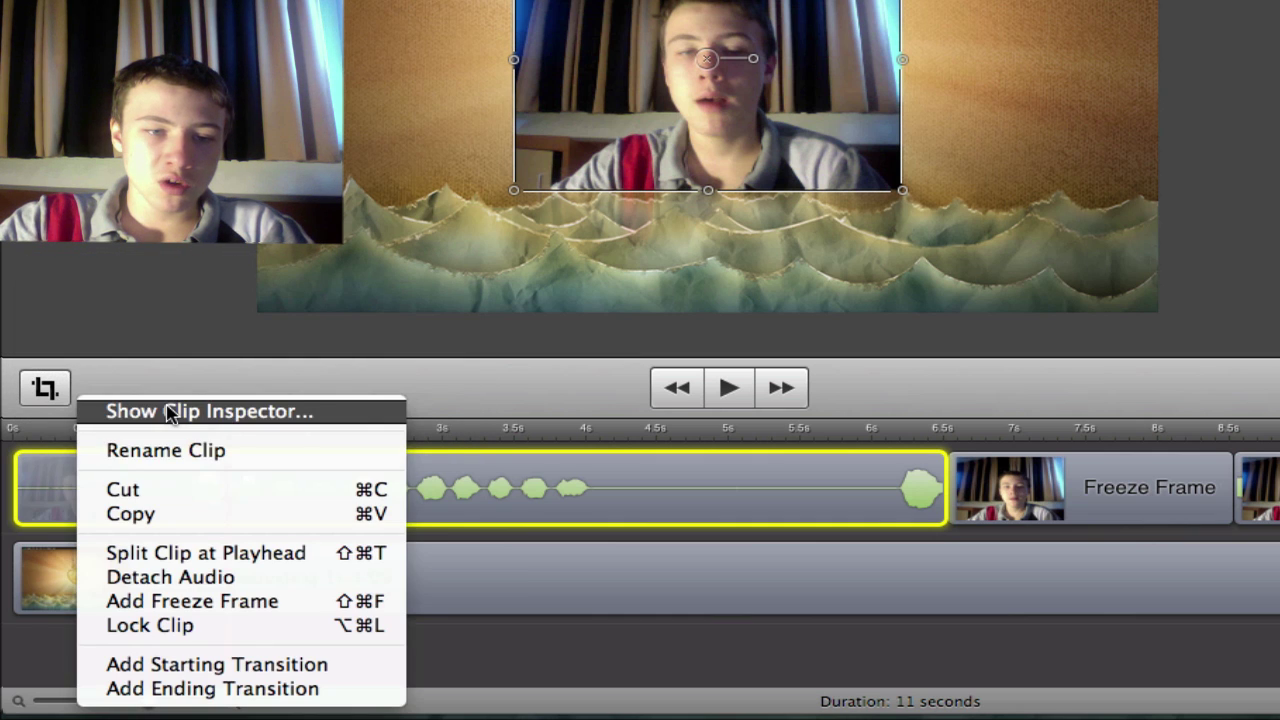
click(170, 413)
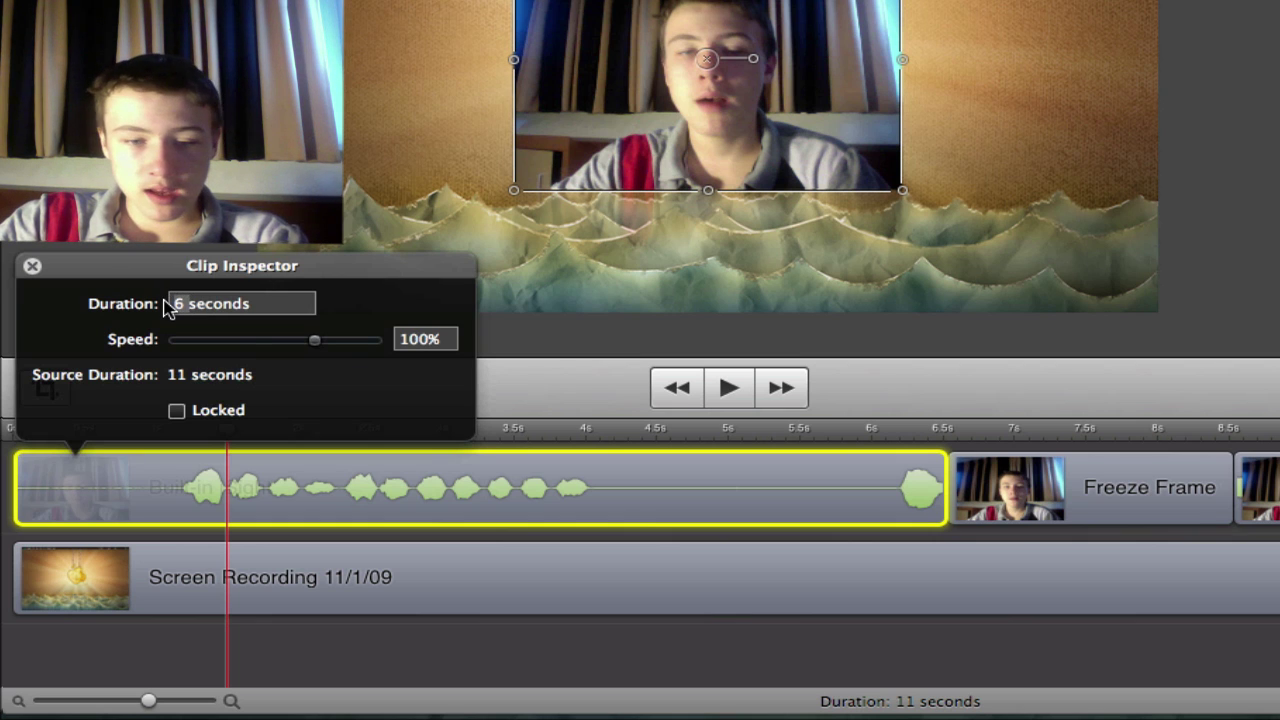
text(3)
key(Return)
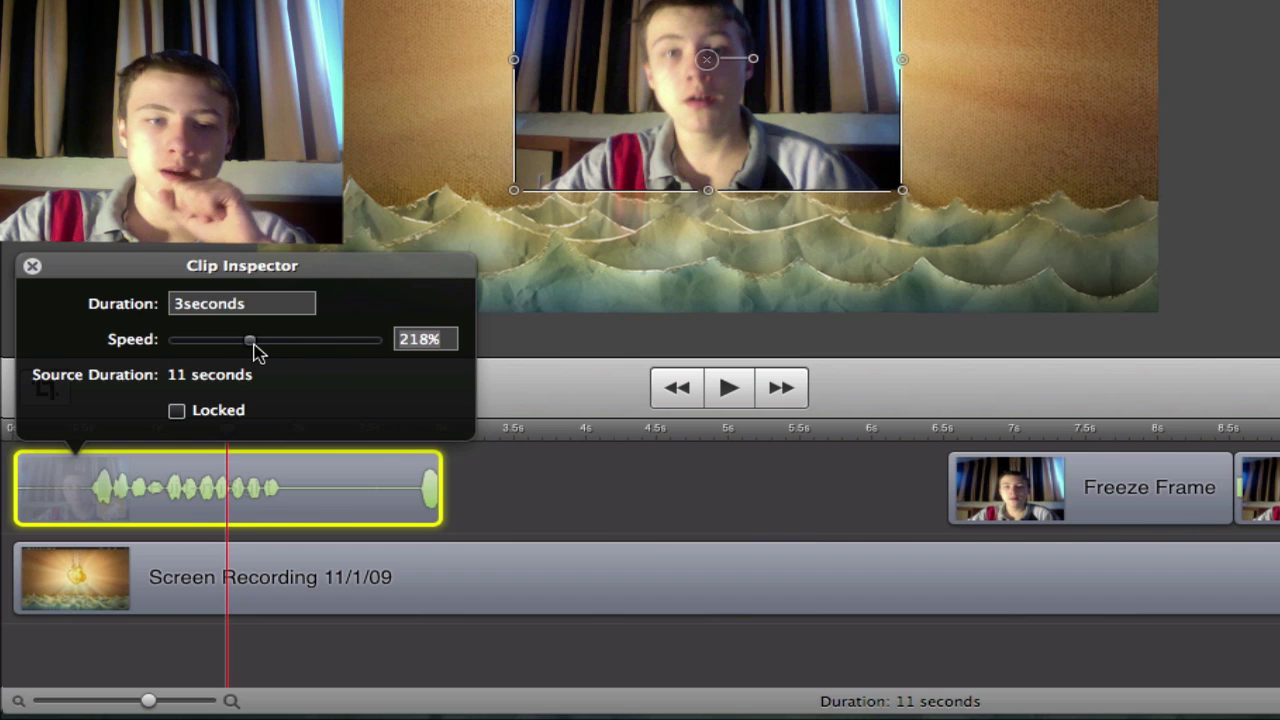
mouse_move(253, 342)
mouse_down()
mouse_move(291, 357)
mouse_move(247, 353)
mouse_move(343, 358)
mouse_move(310, 341)
mouse_move(250, 342)
mouse_move(266, 344)
mouse_up()
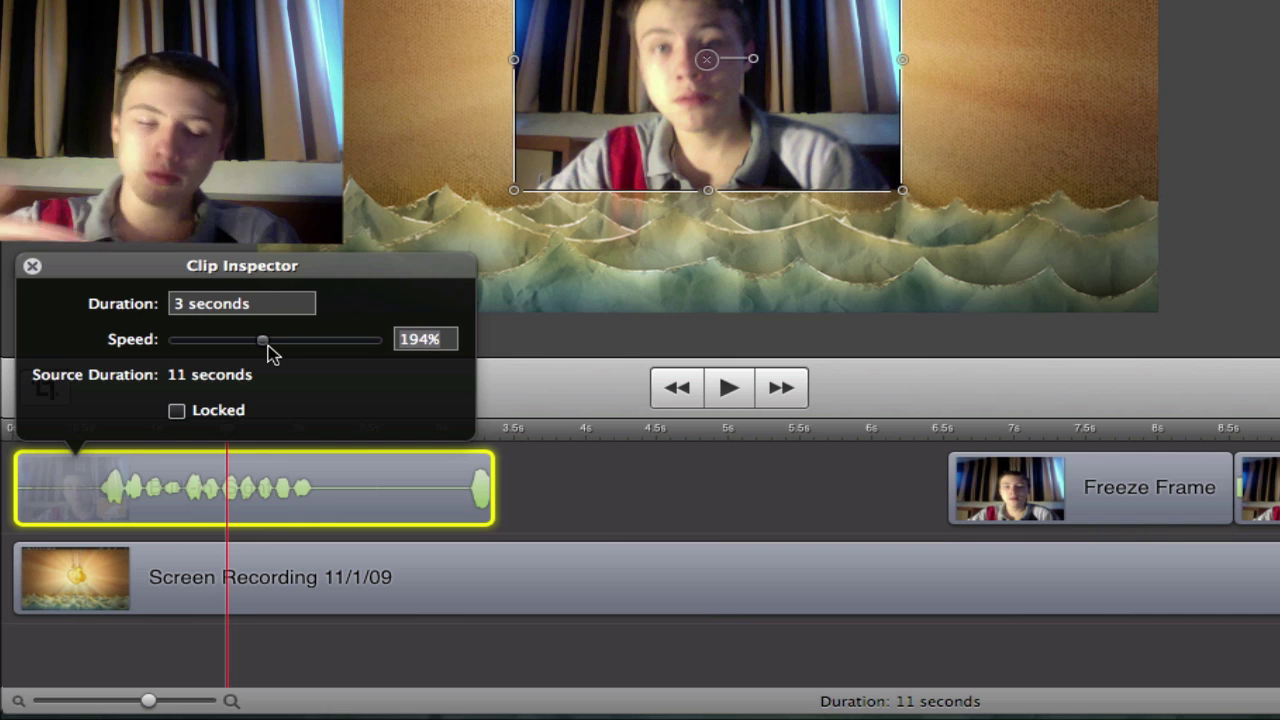
drag(268, 350, 286, 357)
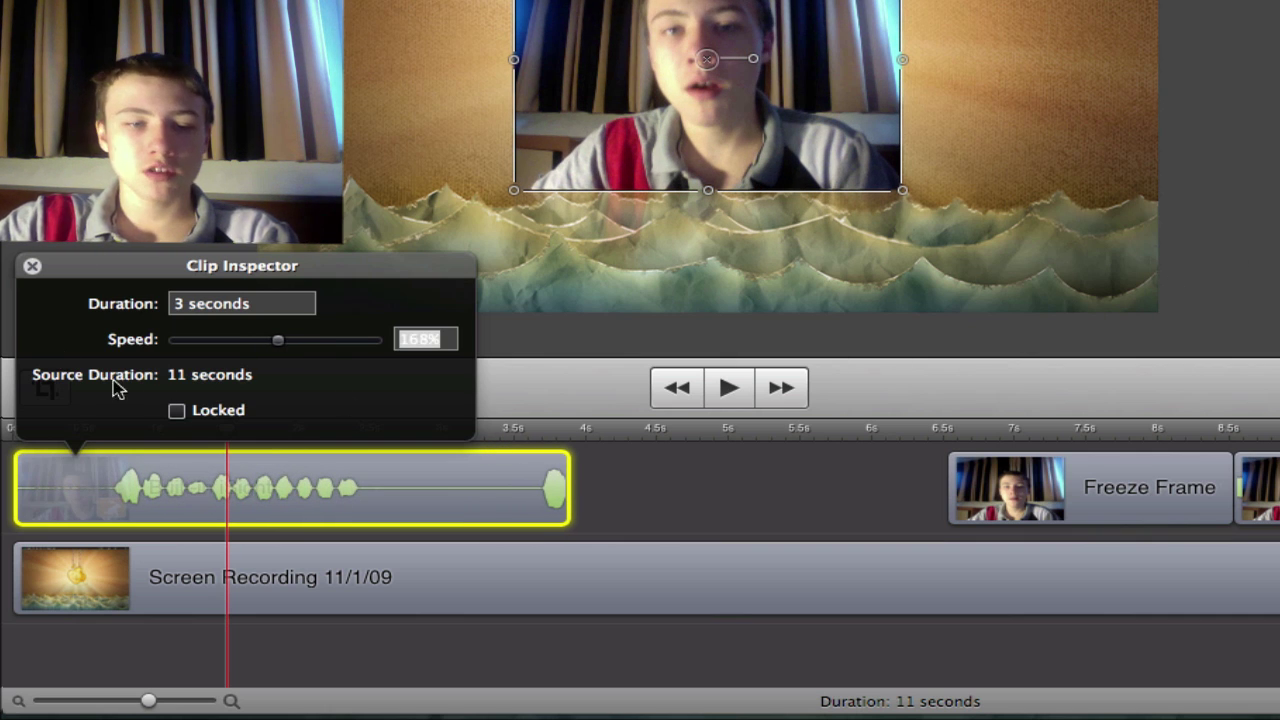
click(31, 268)
Step: Play back the sped-up webcam clip from about 1.1 seconds
click(737, 534)
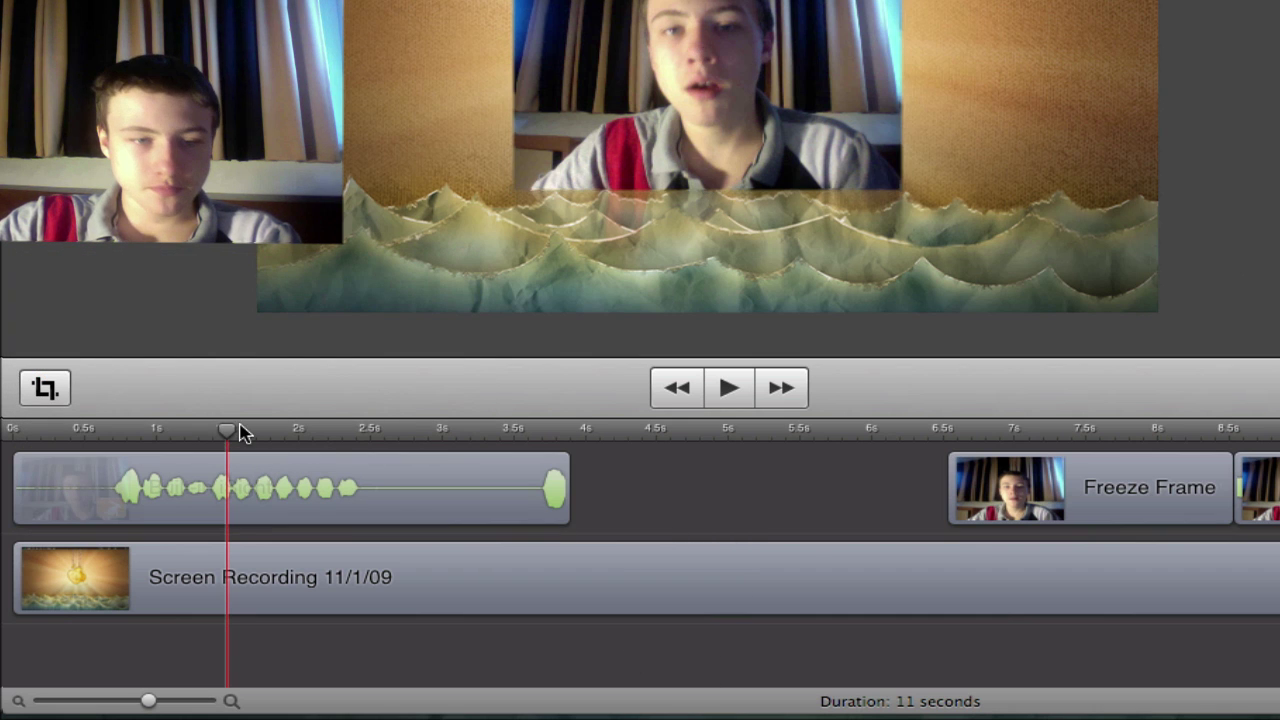
click(162, 437)
key(space)
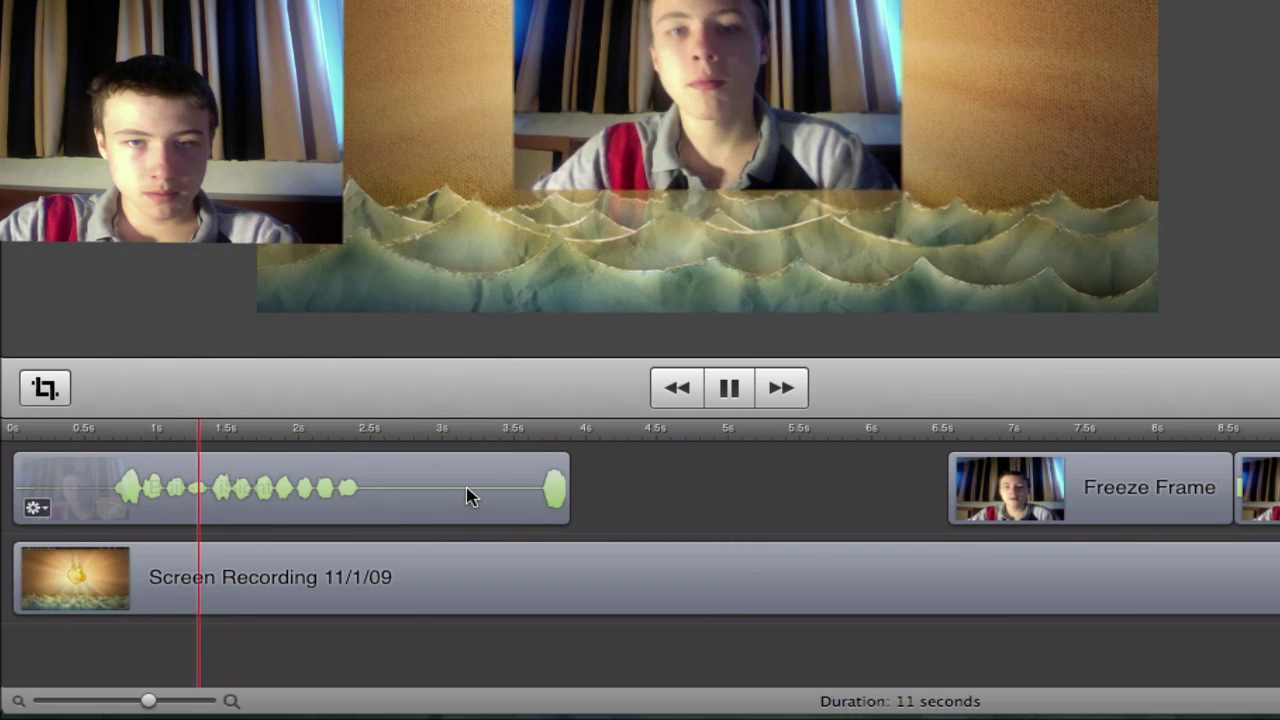
key(space)
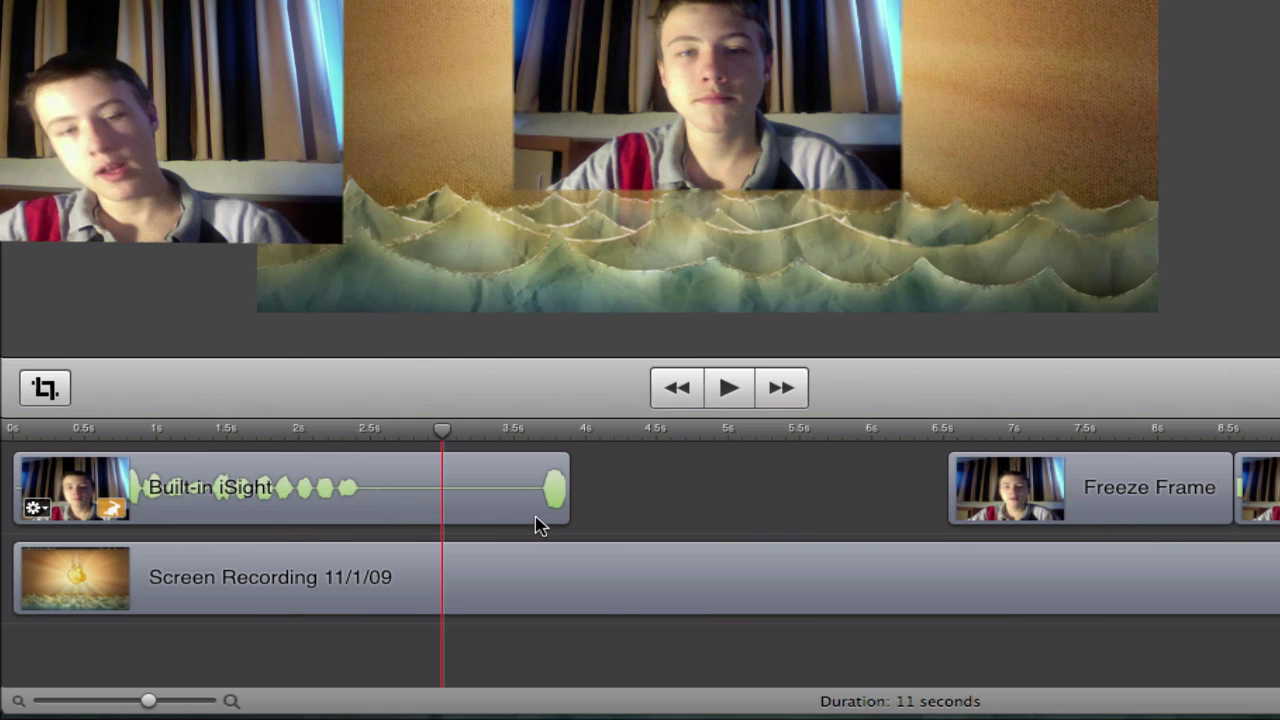
Step: Slow the Built-in iSight clip to 62% speed and play it from about 2 seconds
double_click(505, 470)
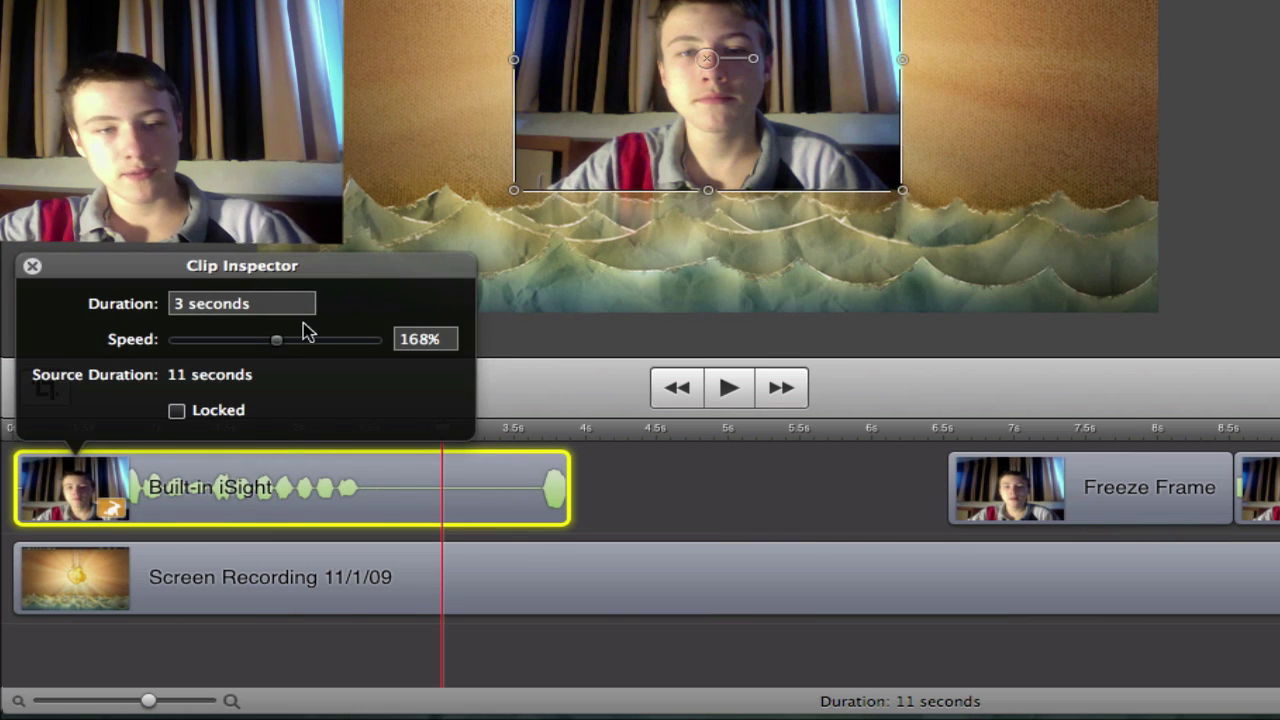
drag(278, 343, 338, 350)
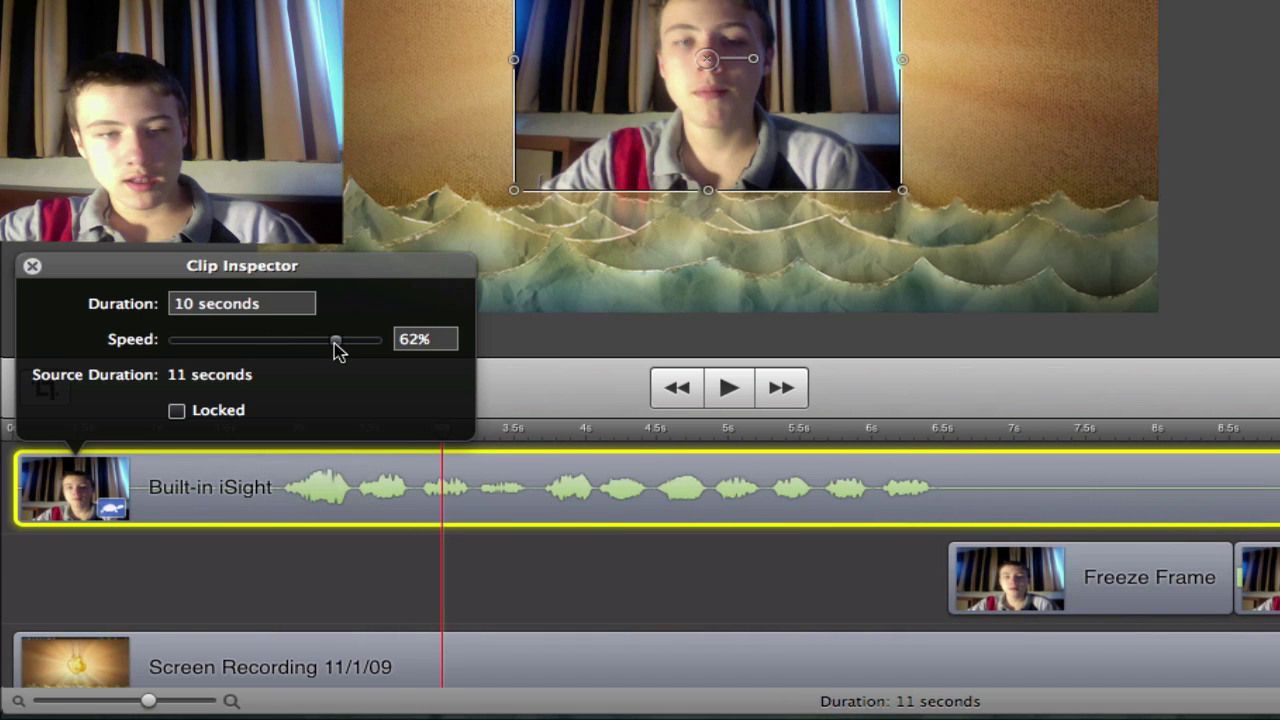
click(32, 267)
click(272, 437)
key(space)
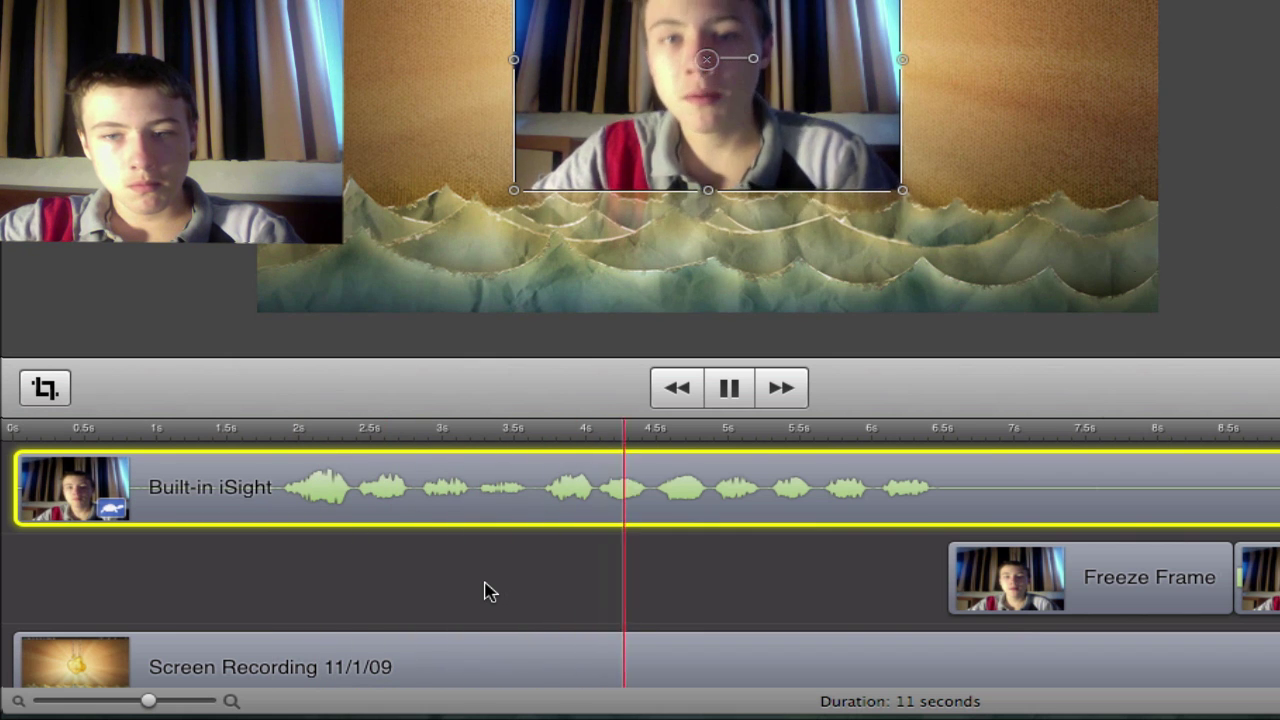
click(489, 587)
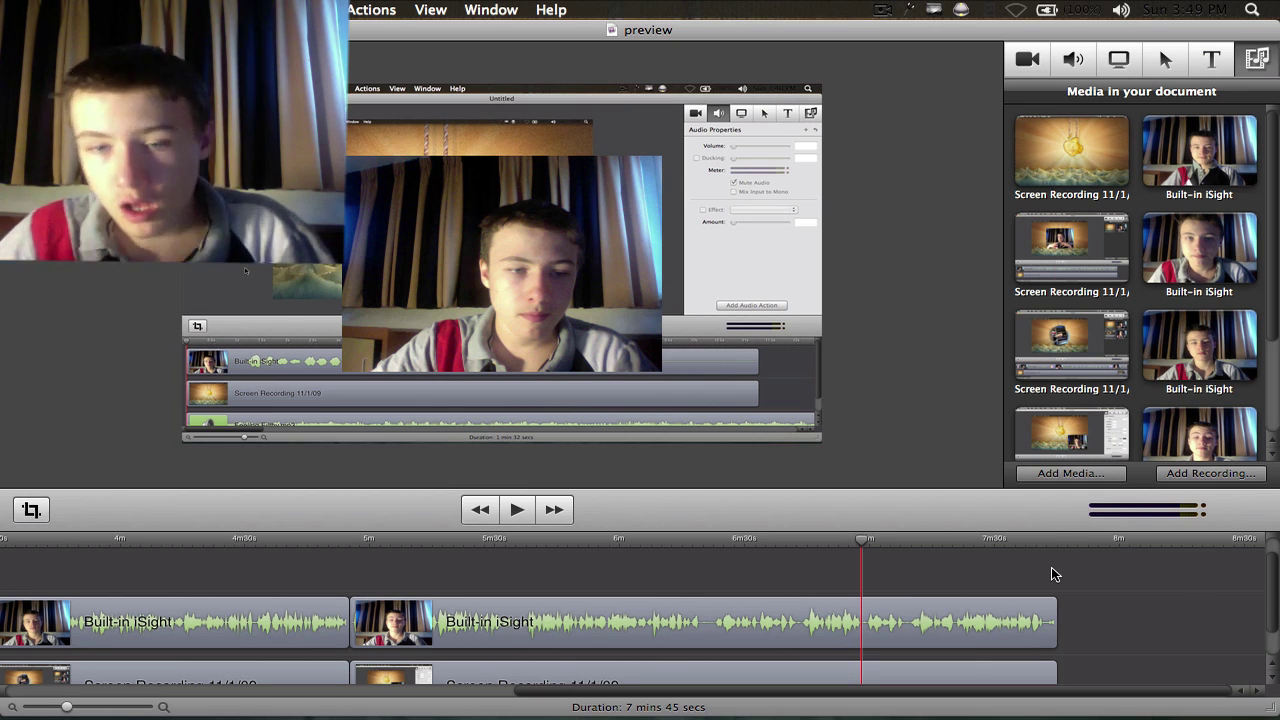
scroll(1081, 571, down, 2)
click(987, 592)
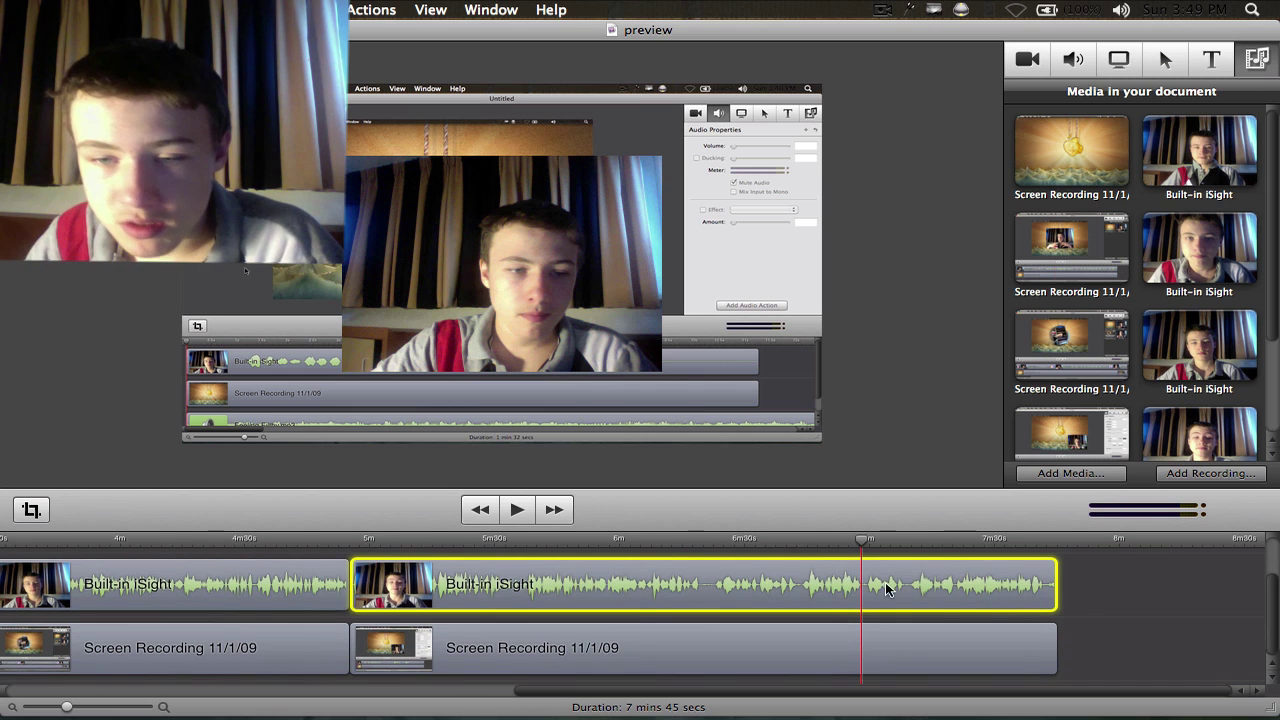
click(637, 540)
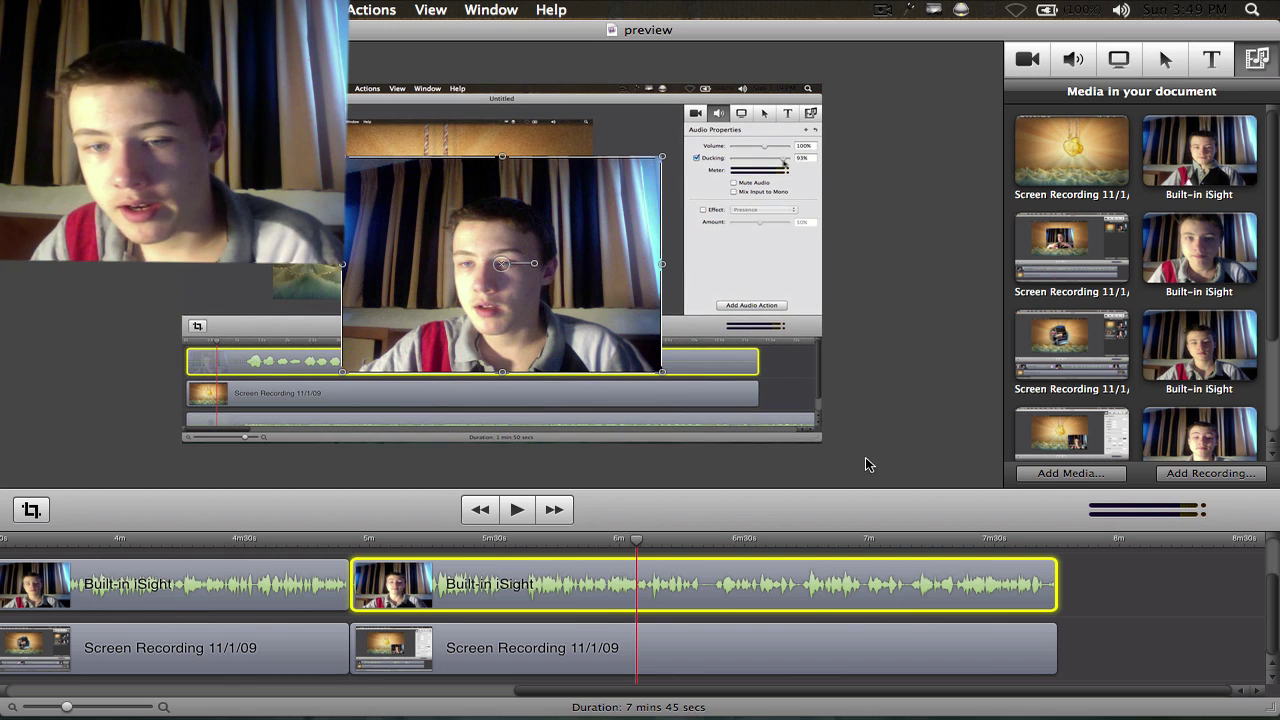
click(884, 351)
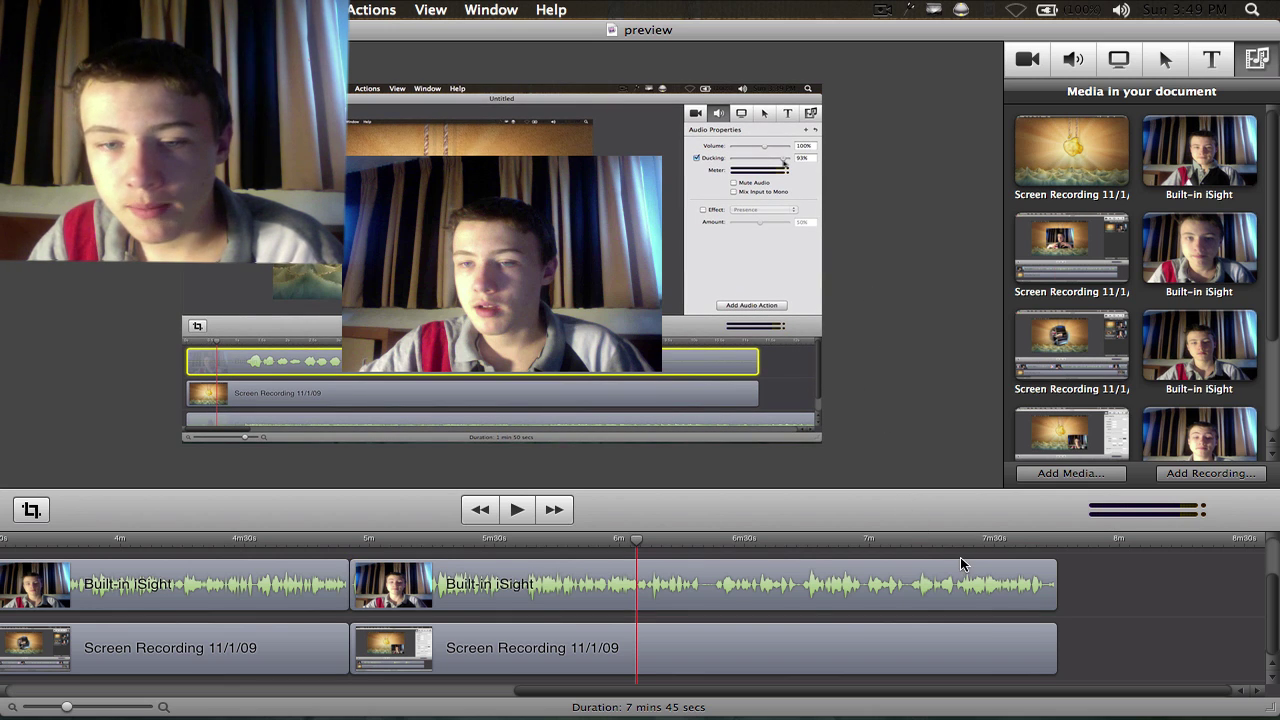
right_click(853, 584)
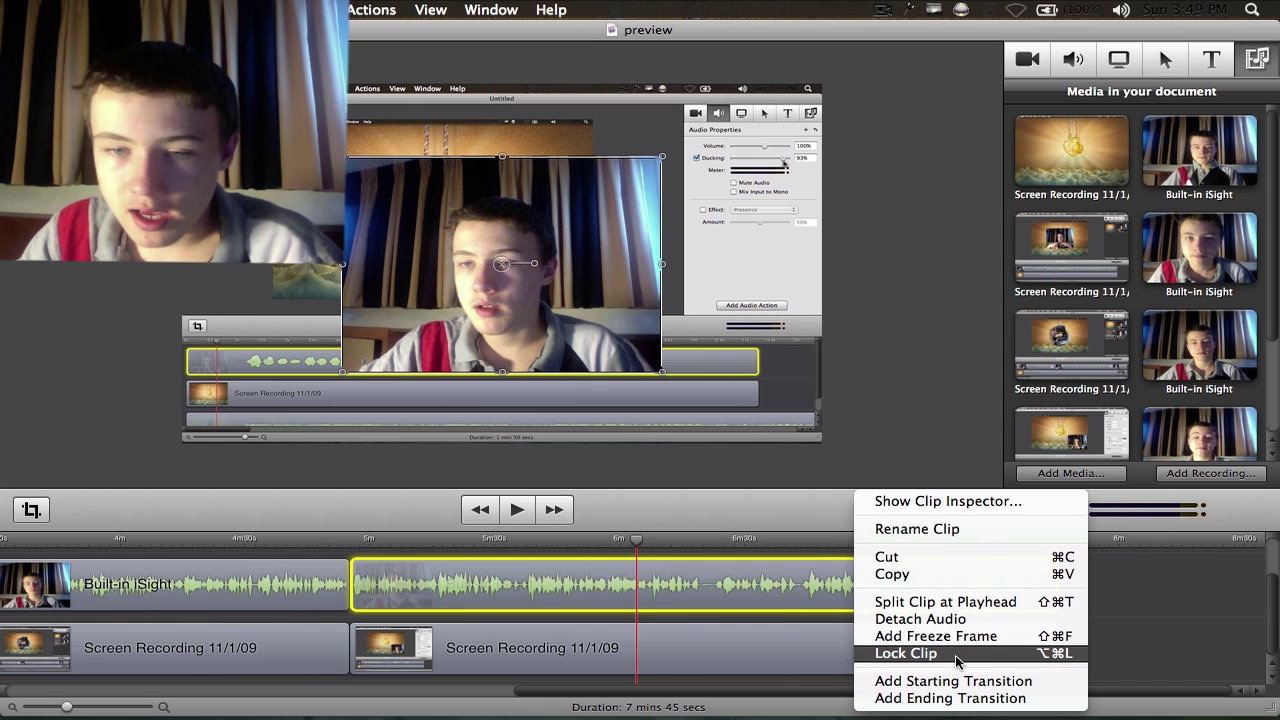
click(950, 619)
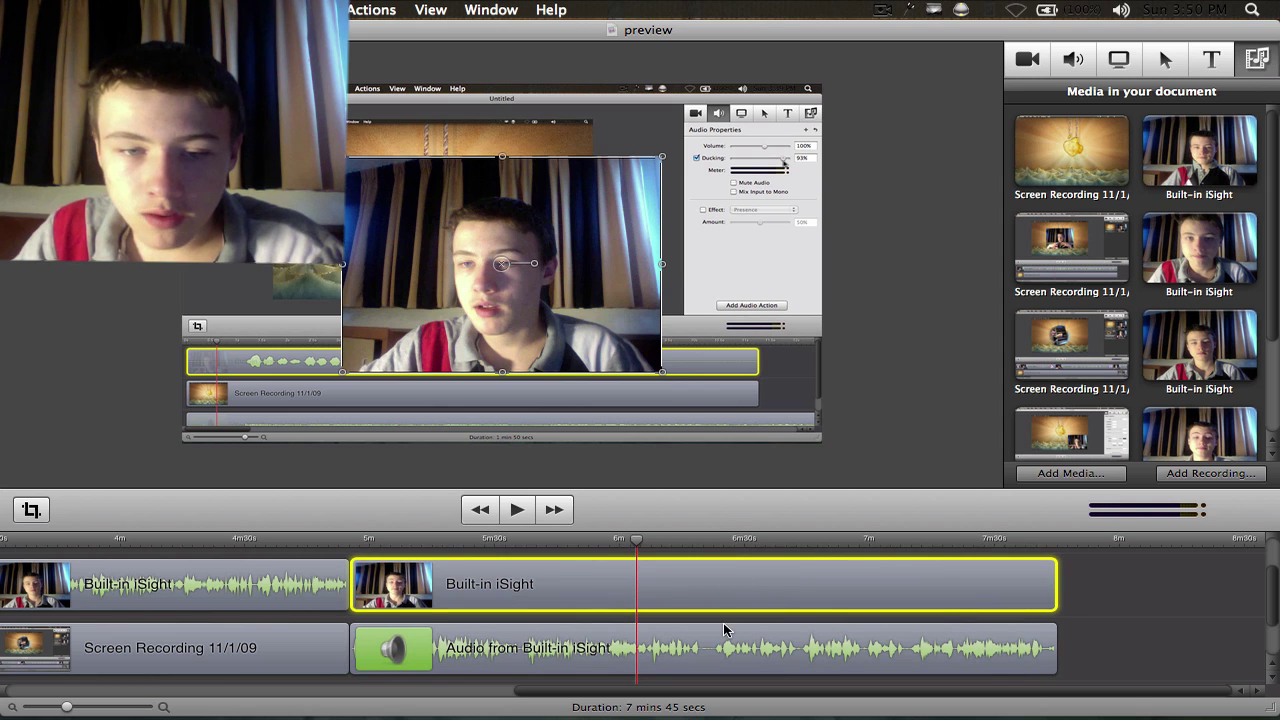
click(720, 672)
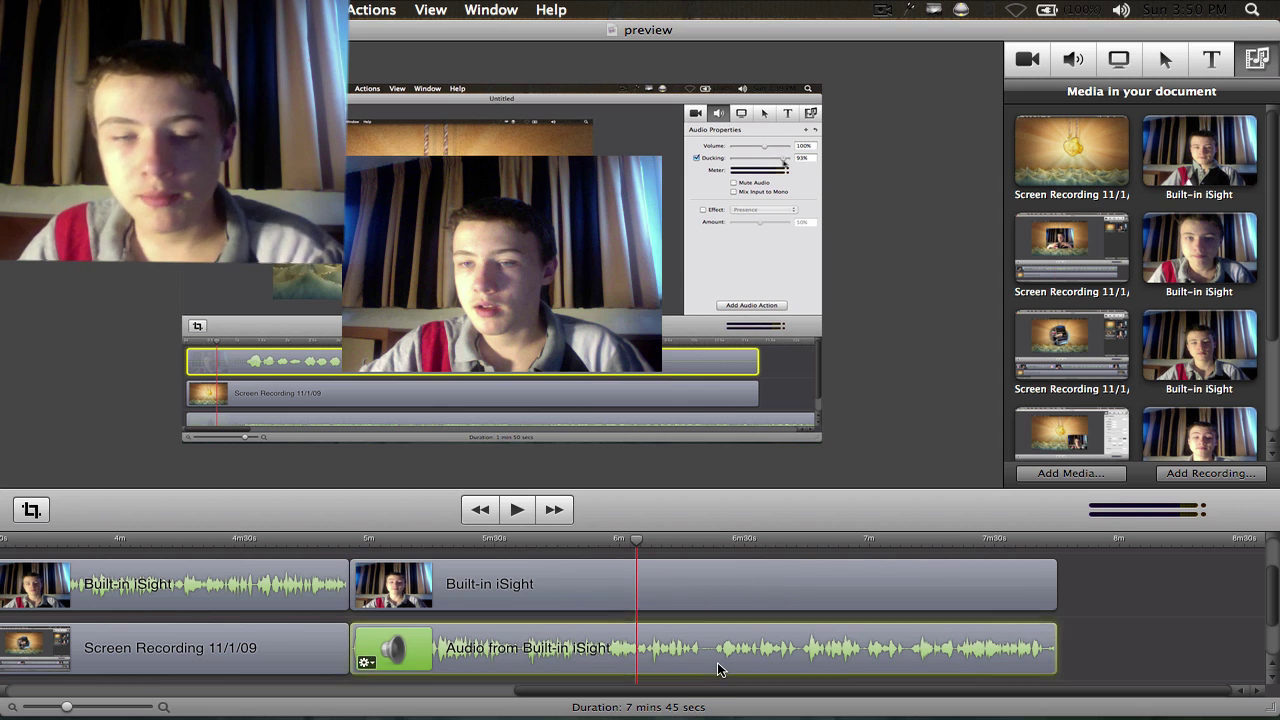
click(1123, 662)
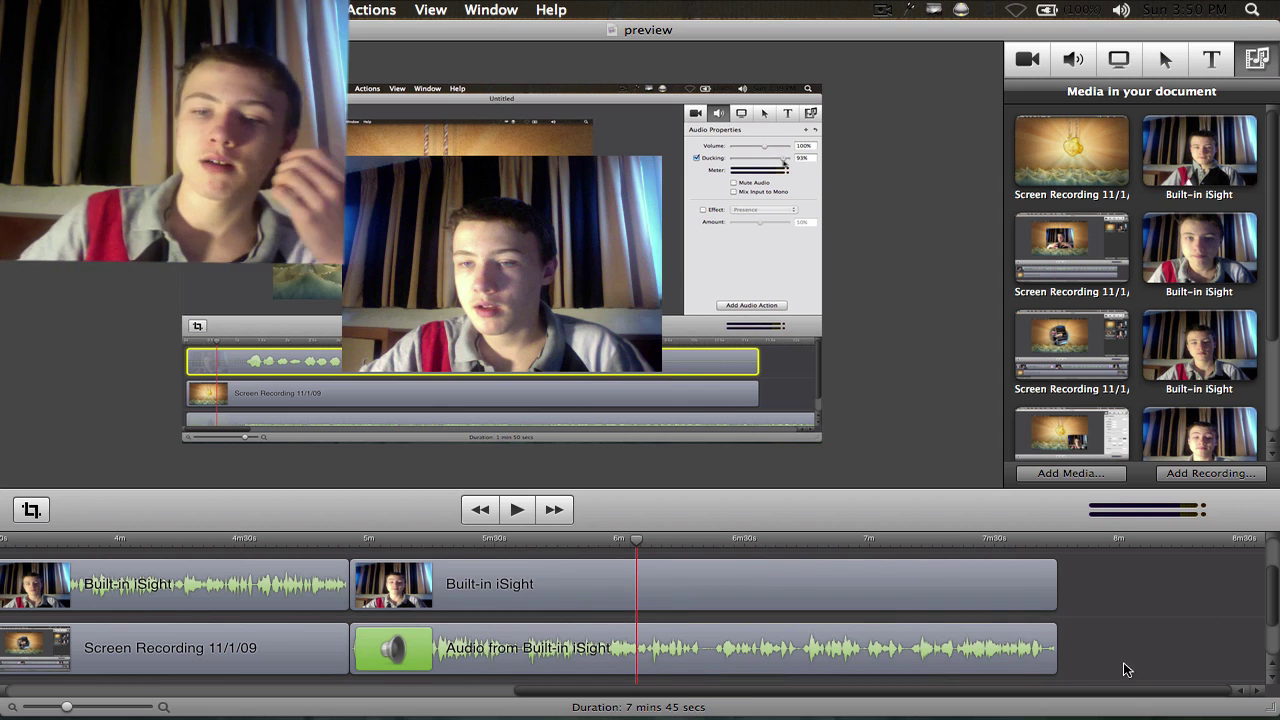
click(943, 658)
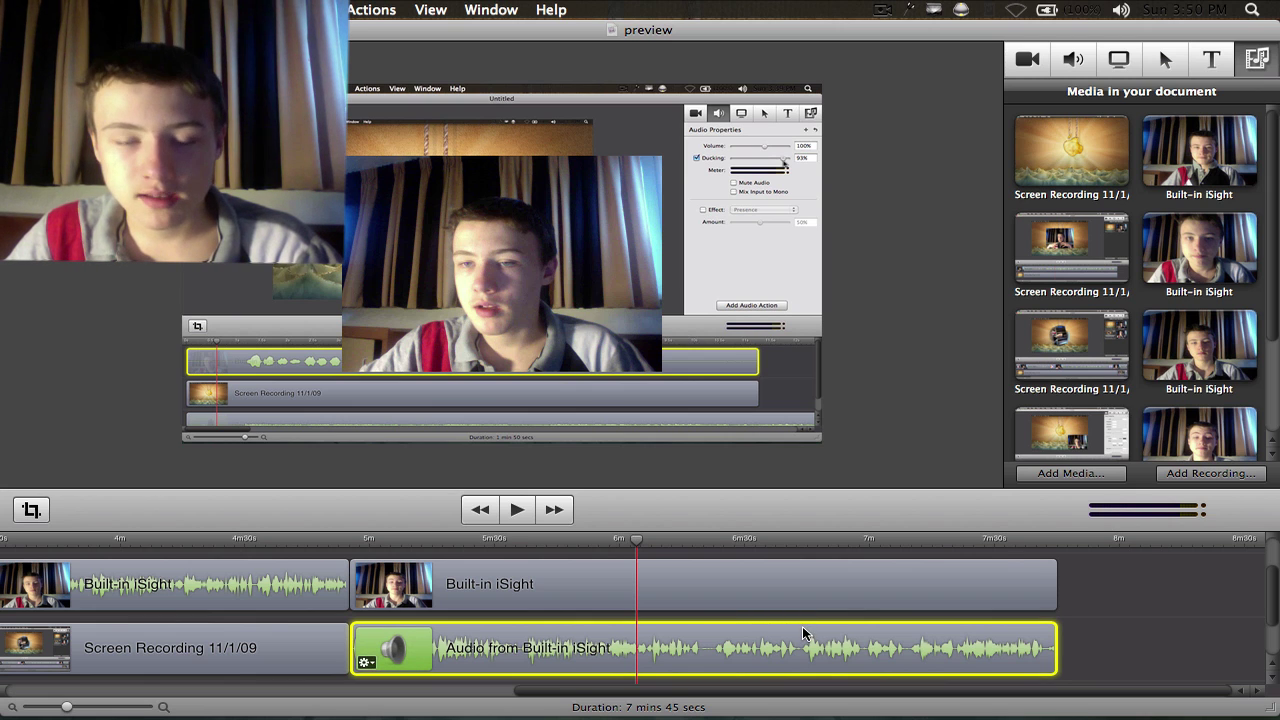
key(super+z)
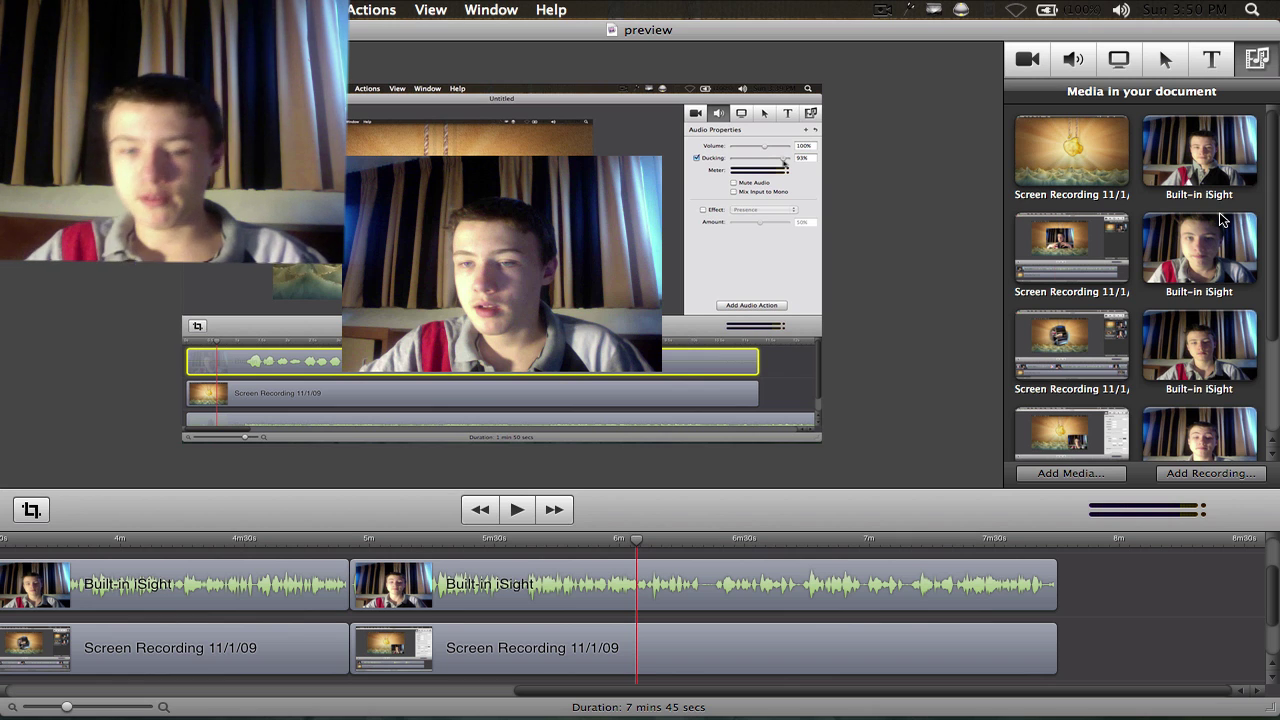
Step: Show all open windows with Exposé, including the preview project and features page
mouse_move(1214, 716)
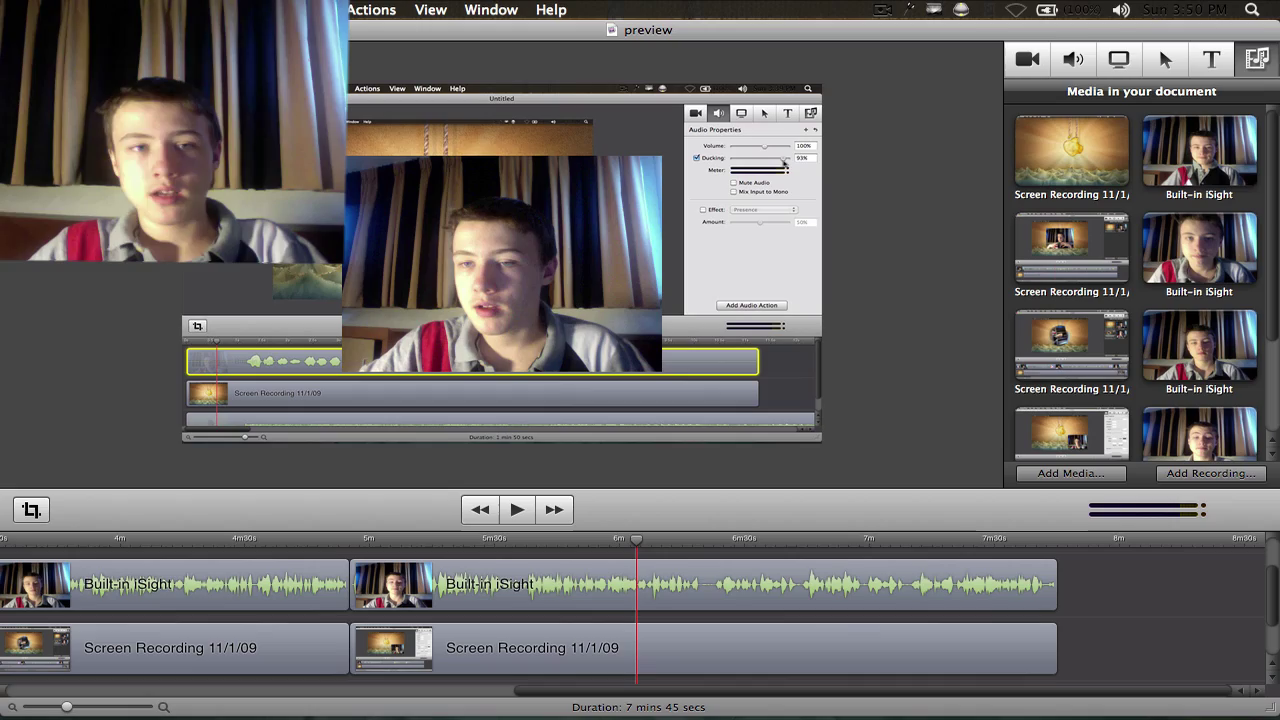
key(F9)
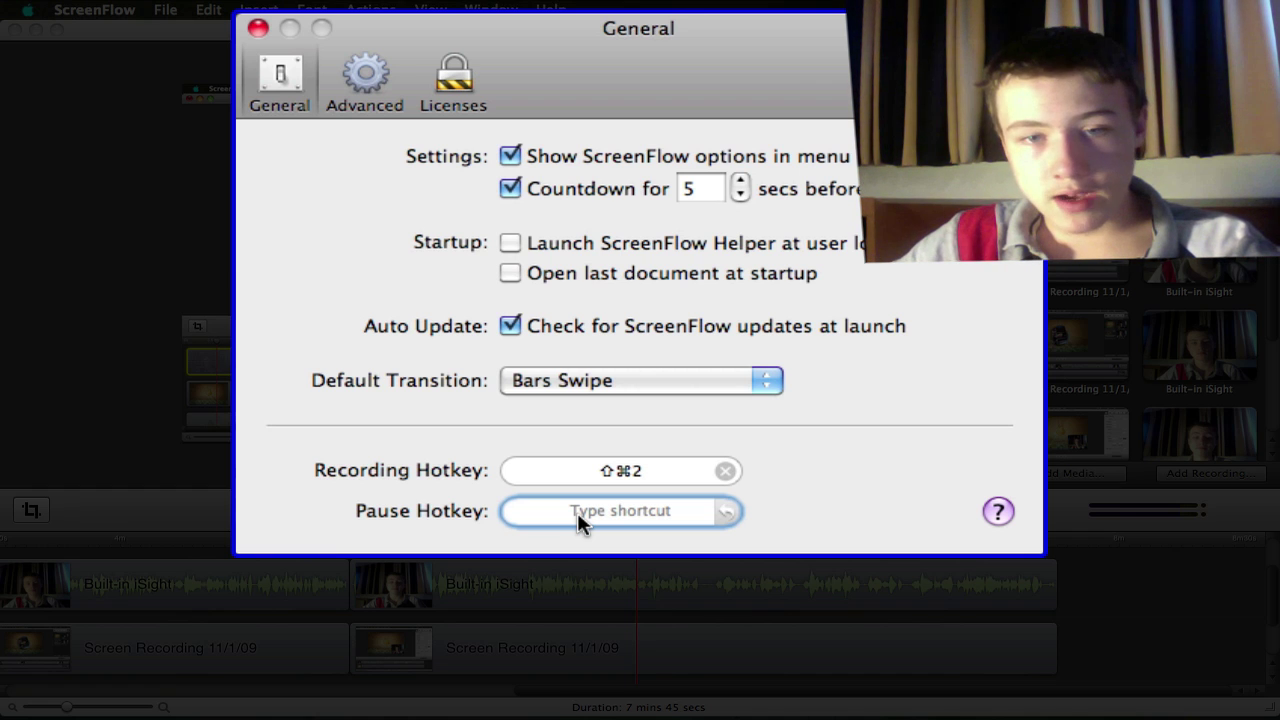
Step: Assign ⇧⌘1 as the Pause Hotkey, view the Advanced preferences, and close the window
key(super+shift+1)
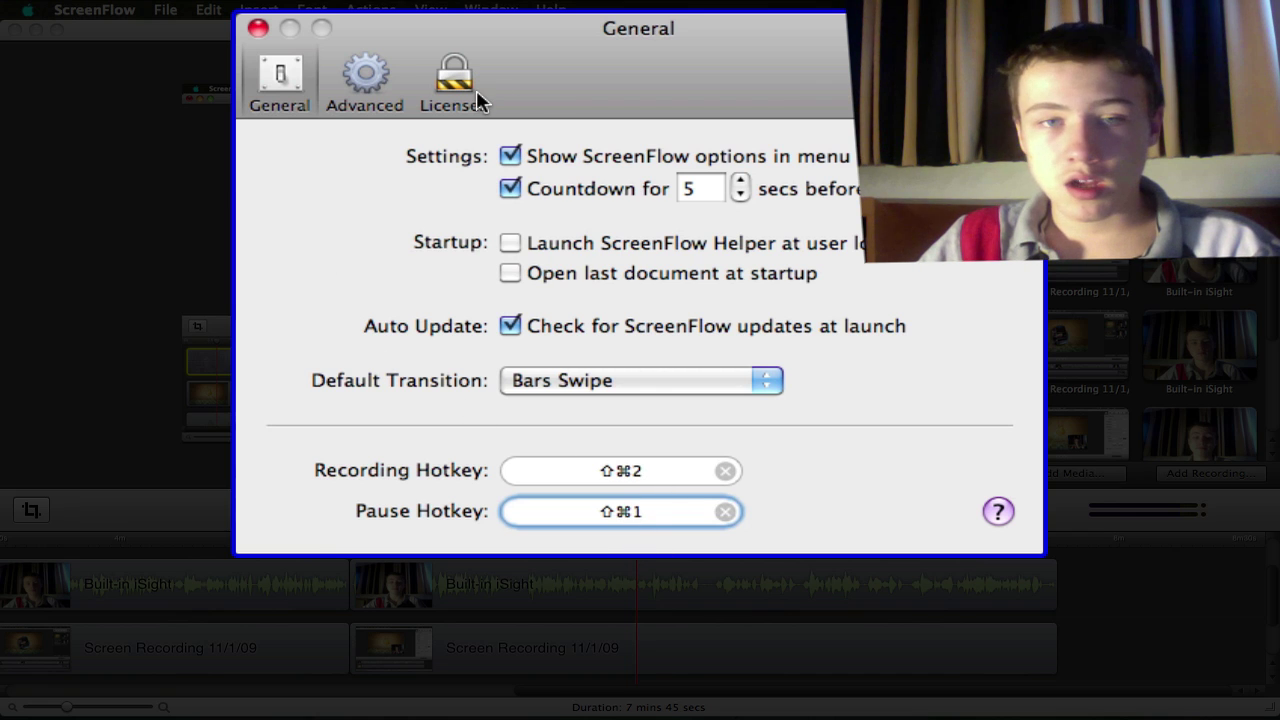
click(400, 88)
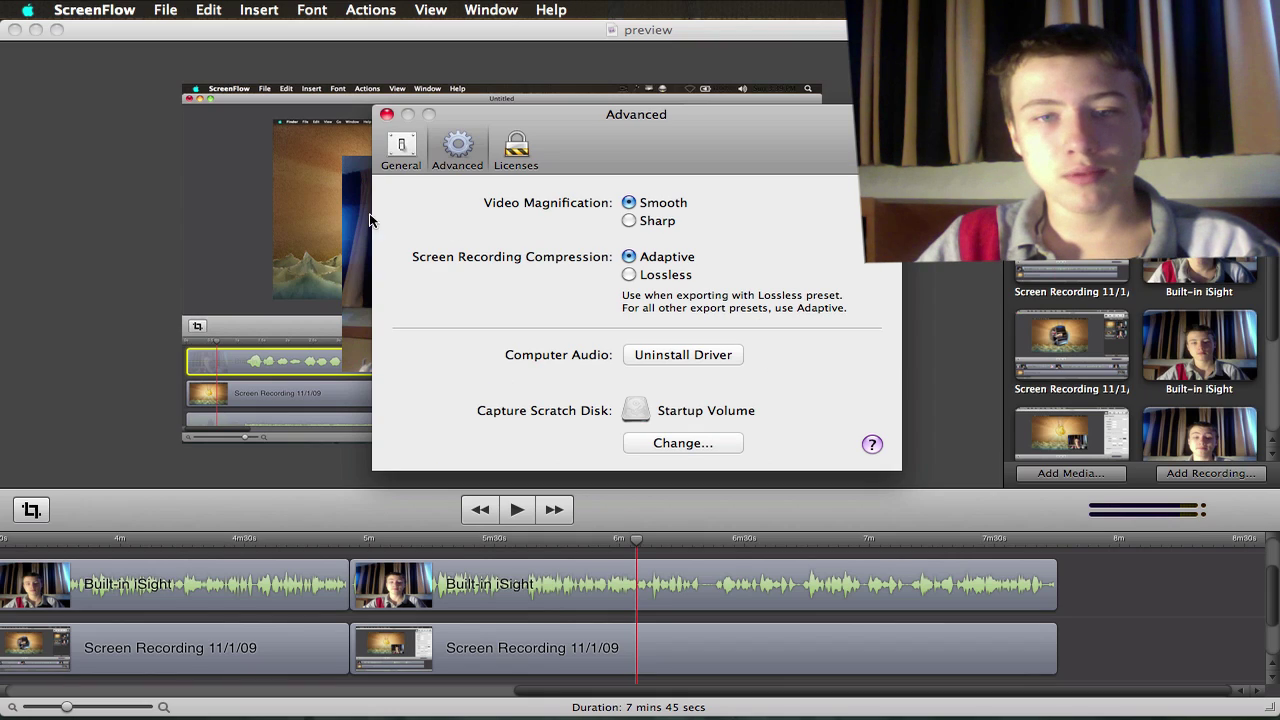
click(386, 115)
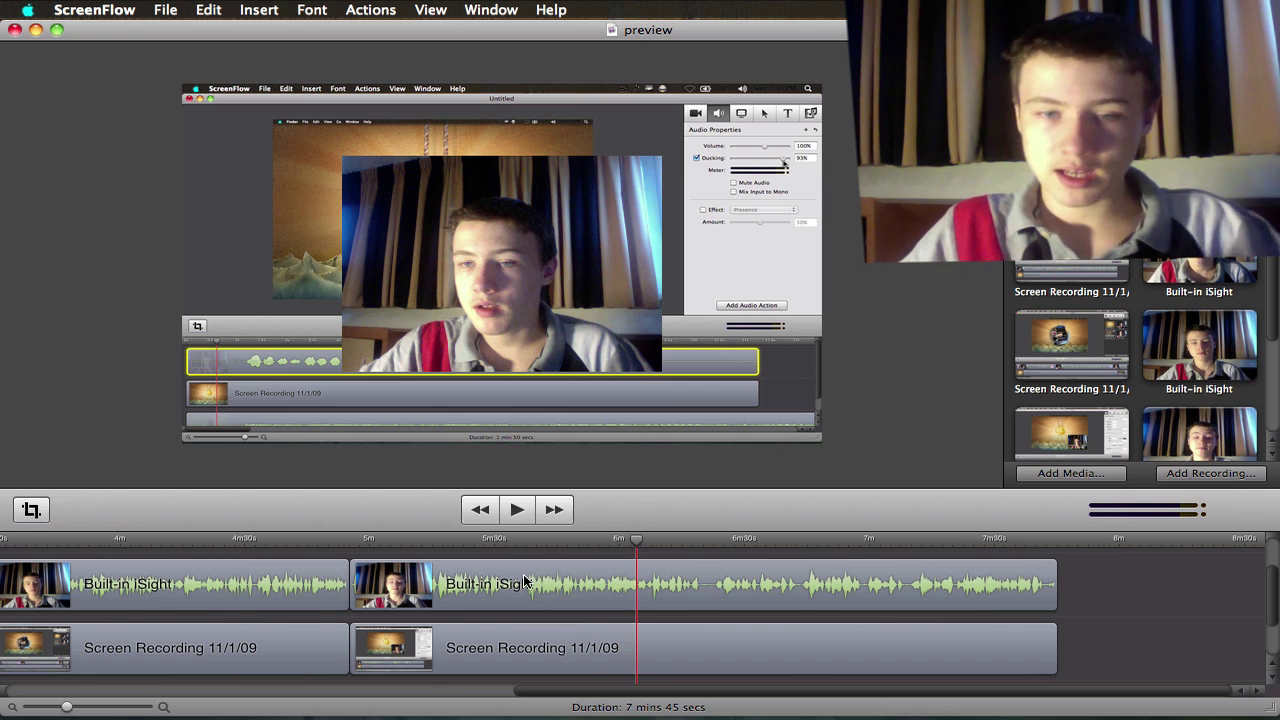
Step: Bring up the Spaces overview of all desktop spaces
mouse_move(509, 571)
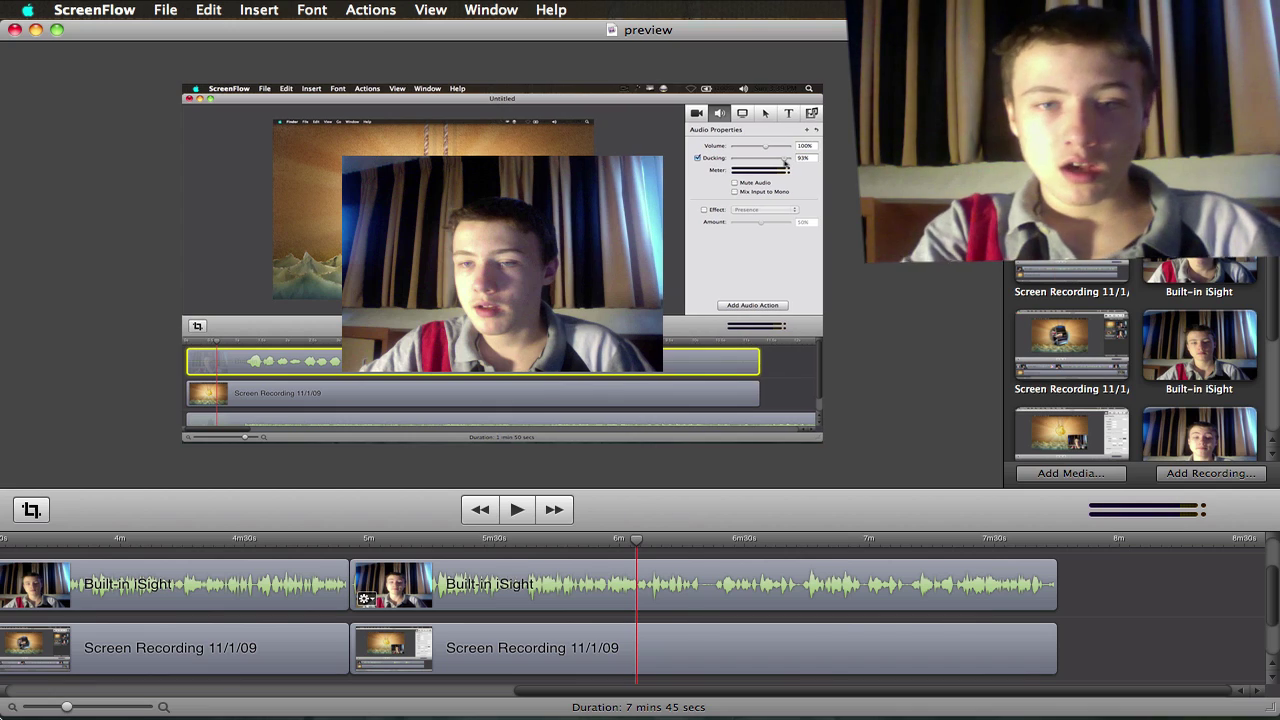
key(F8)
Step: Go to the top-left space's Firefox window and scroll through the ScreenFlow 2.0 features list
click(283, 314)
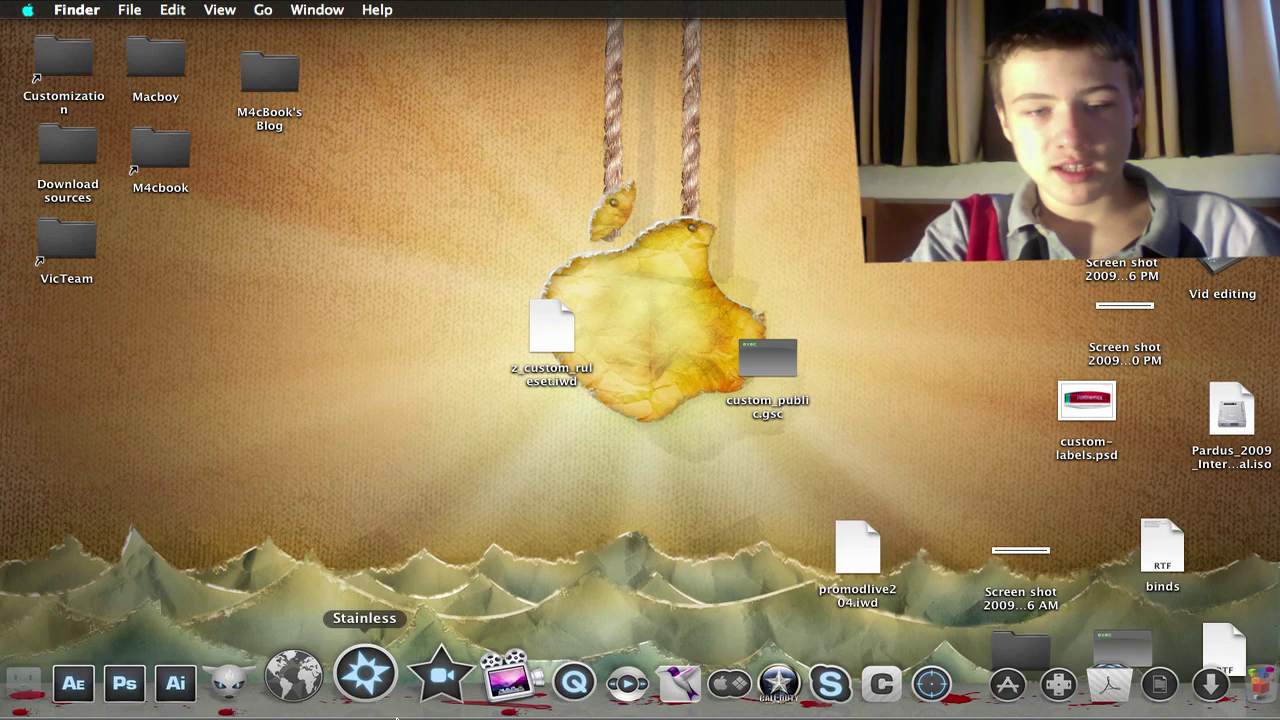
click(268, 682)
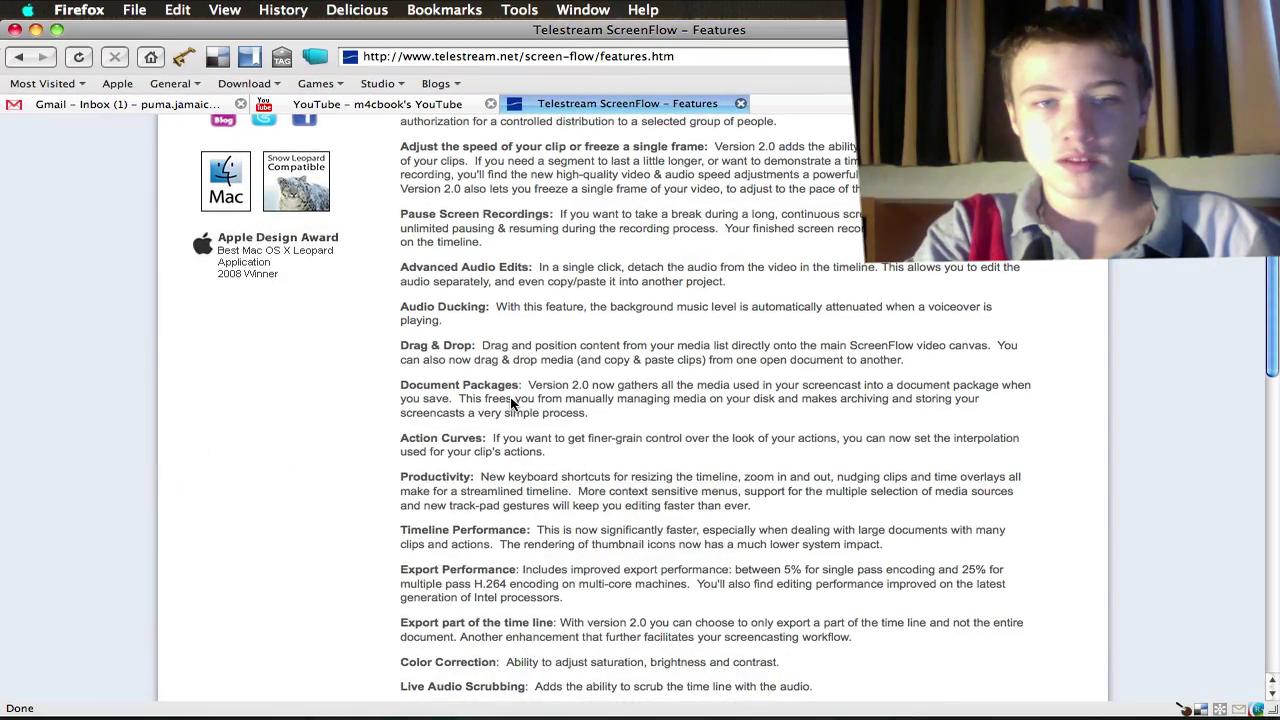
scroll(600, 390, up, 5)
scroll(634, 378, down, 1)
scroll(634, 378, up, 1)
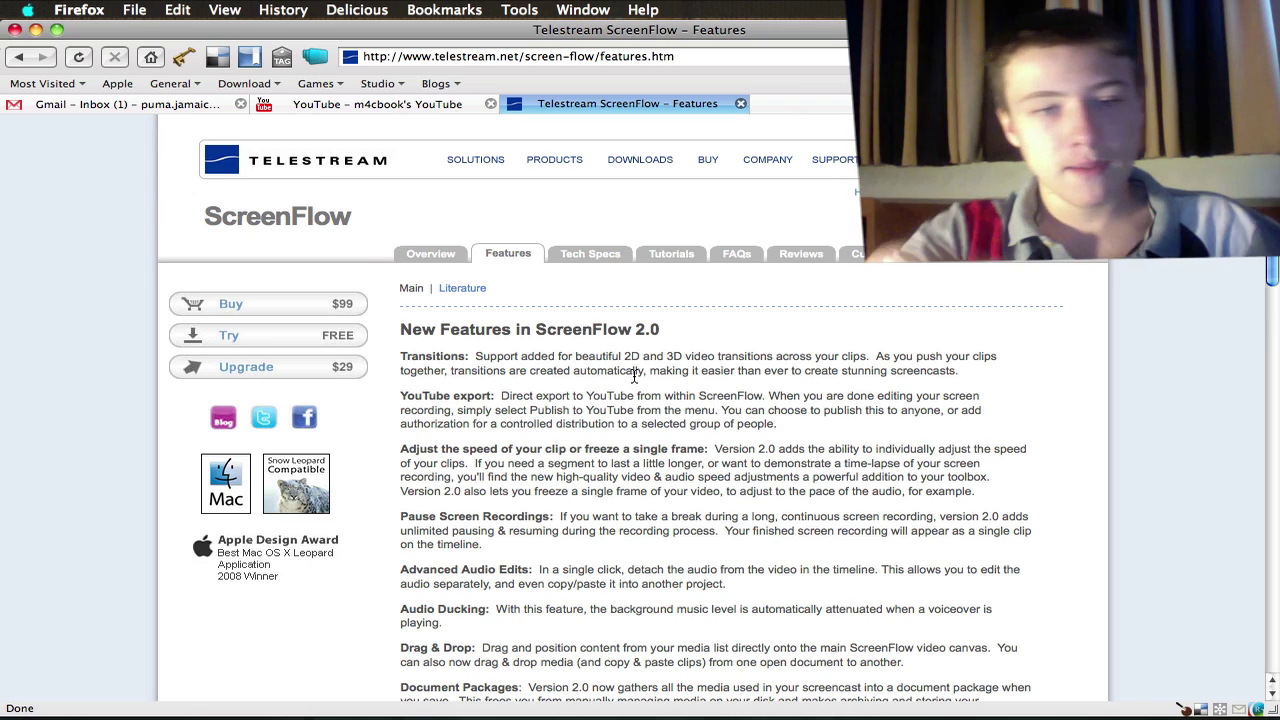
scroll(470, 498, down, 8)
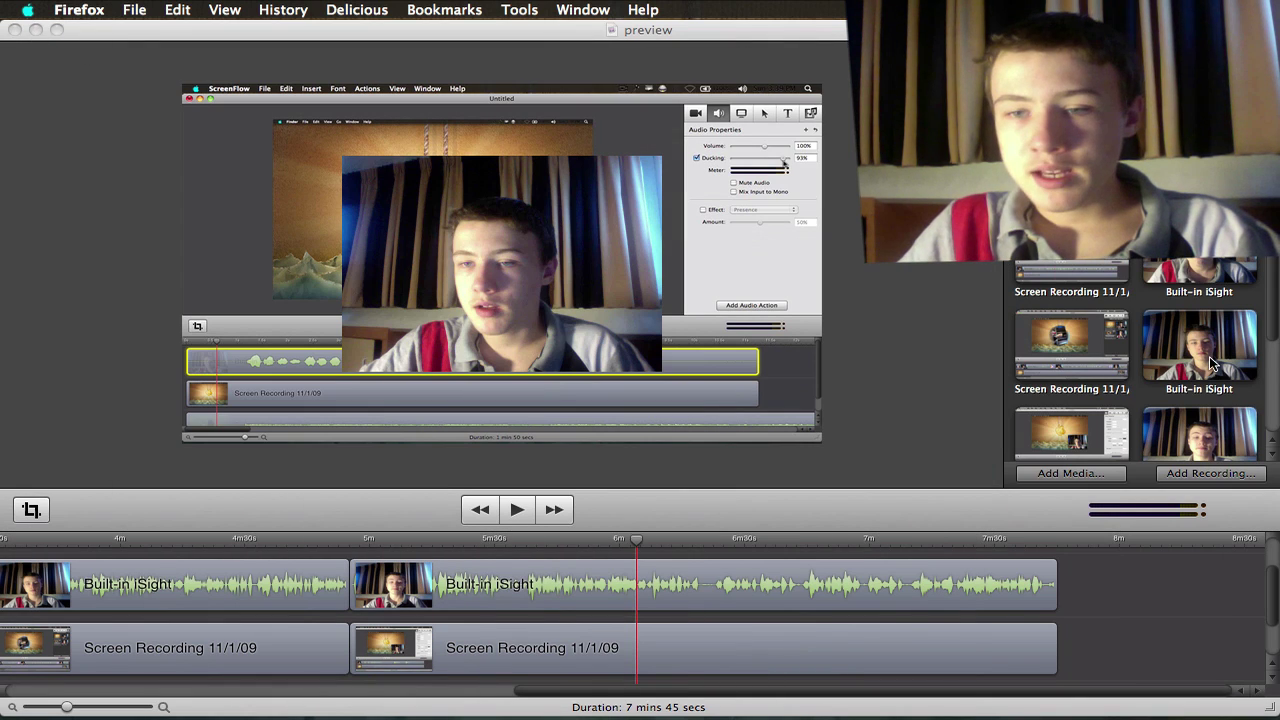
Step: Drop the third Built-in iSight clip onto the canvas, move it toward the lower right, then show all windows
click(1228, 448)
drag(1237, 385, 420, 228)
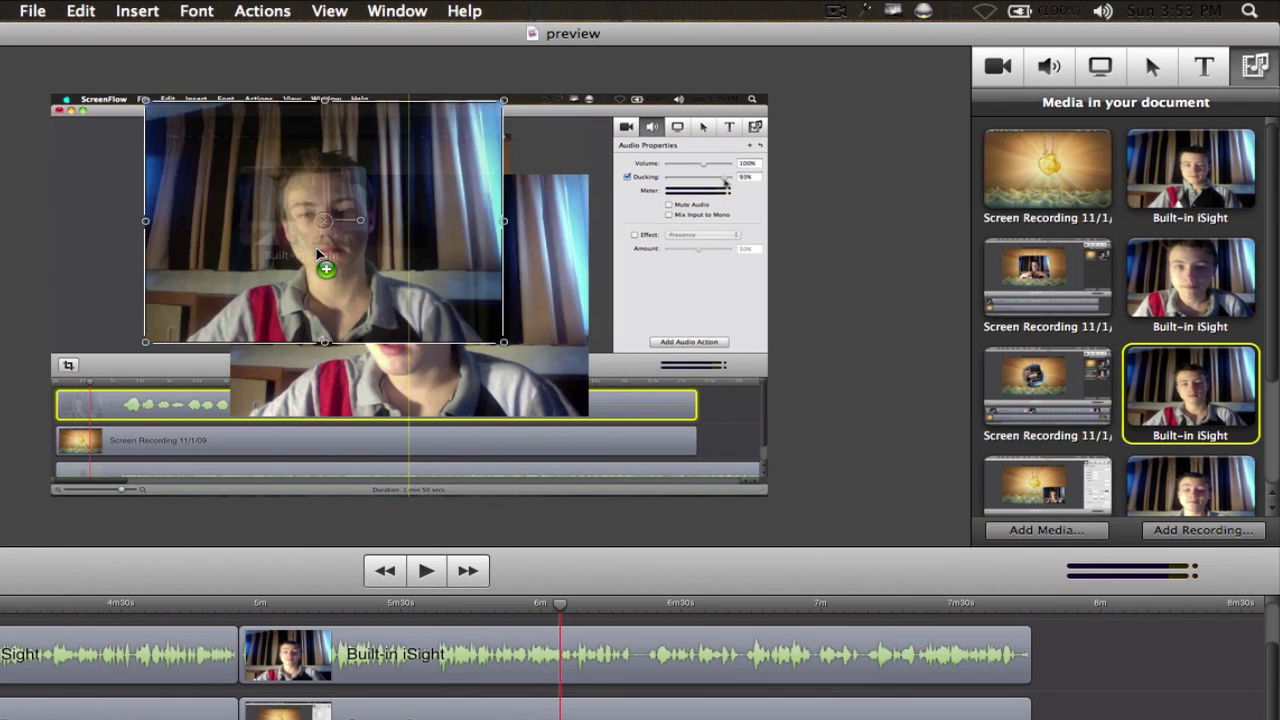
drag(318, 251, 436, 344)
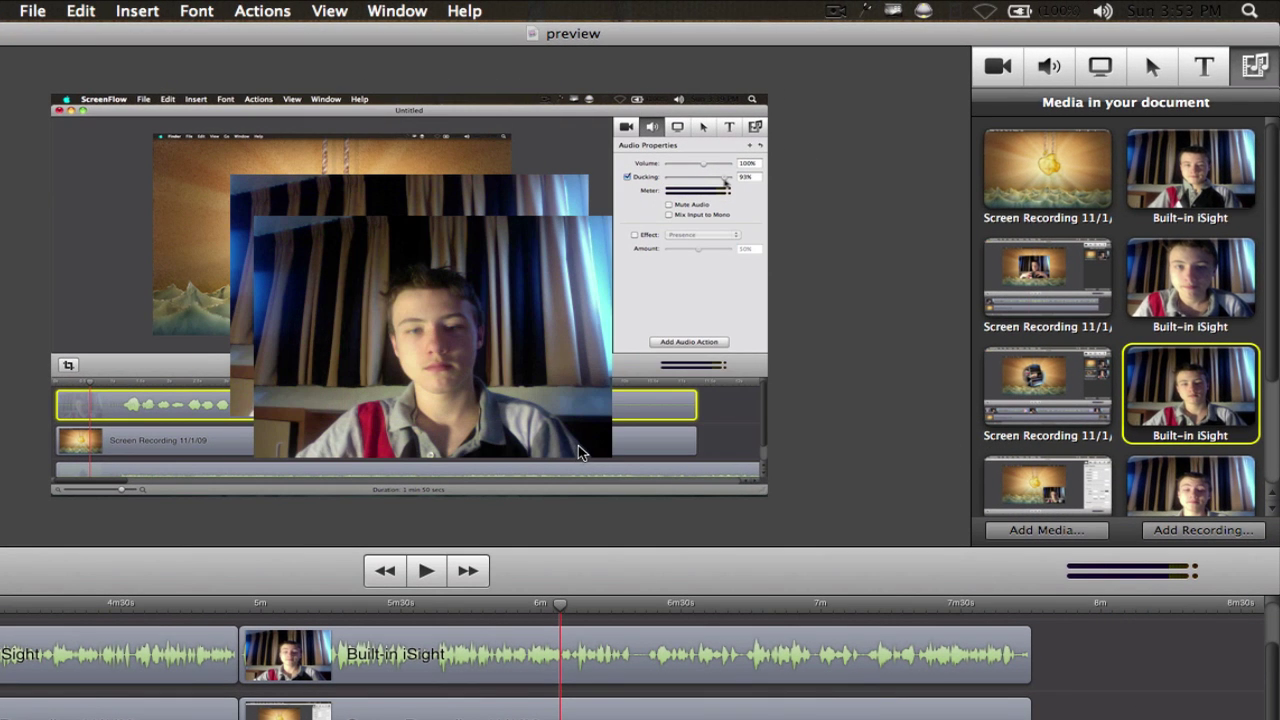
key(F9)
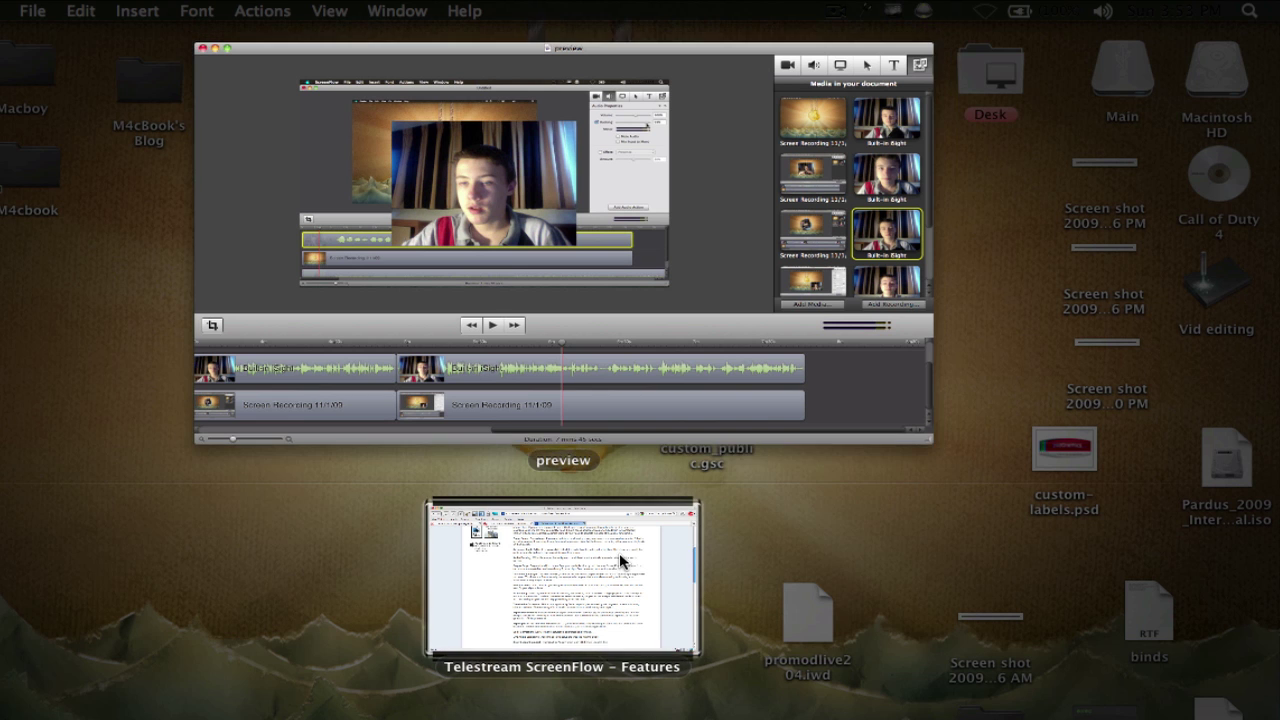
Step: Return to Firefox's ScreenFlow Features page and highlight the Productivity keyboard-shortcuts entry
click(622, 560)
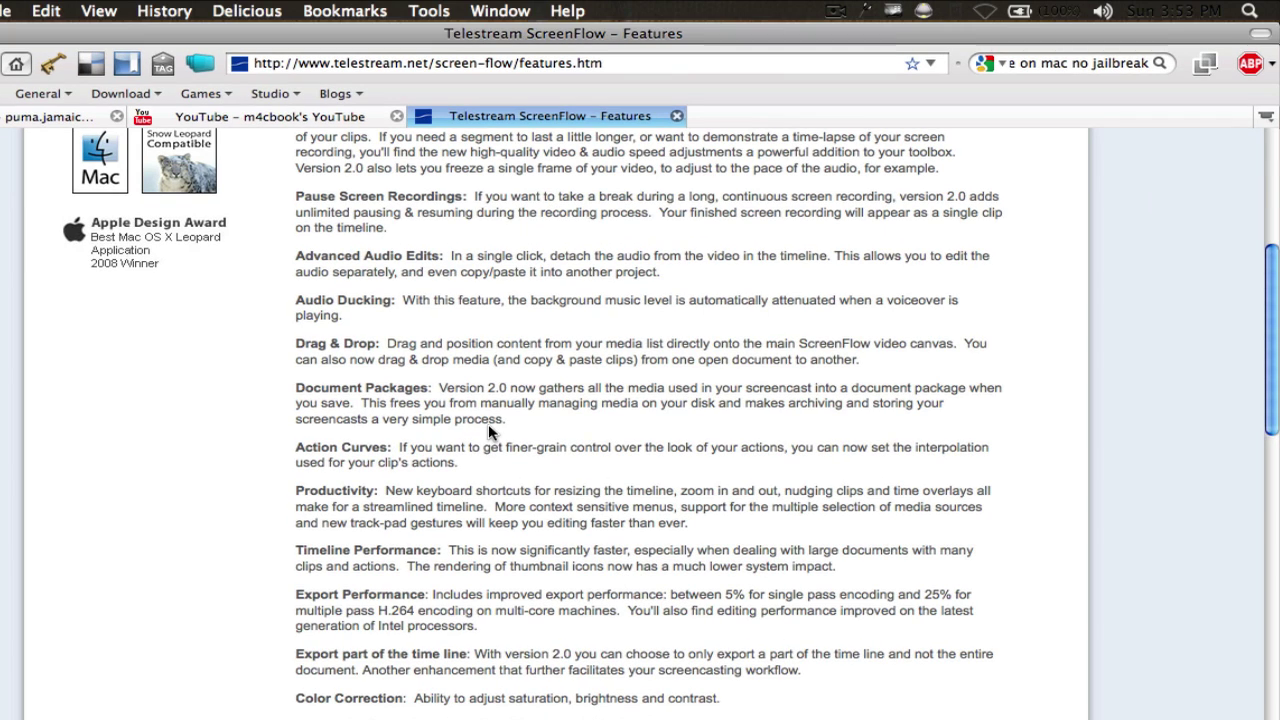
scroll(340, 468, down, 2)
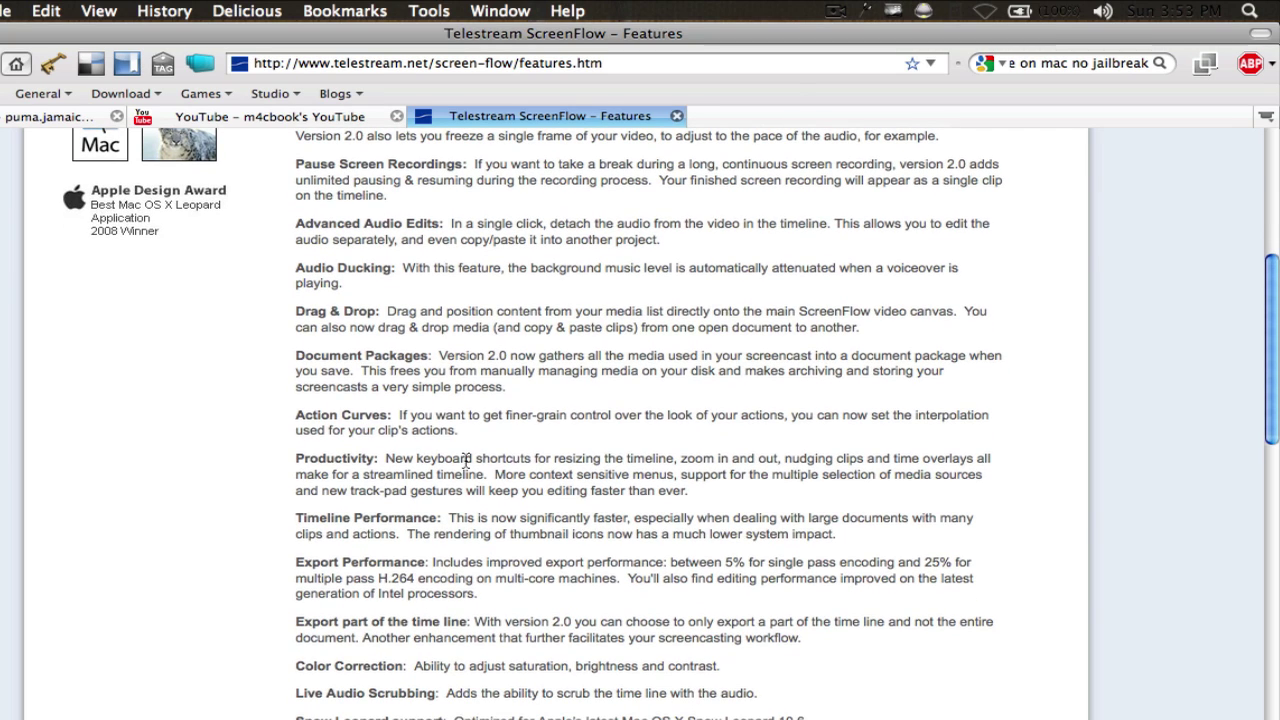
drag(390, 460, 900, 462)
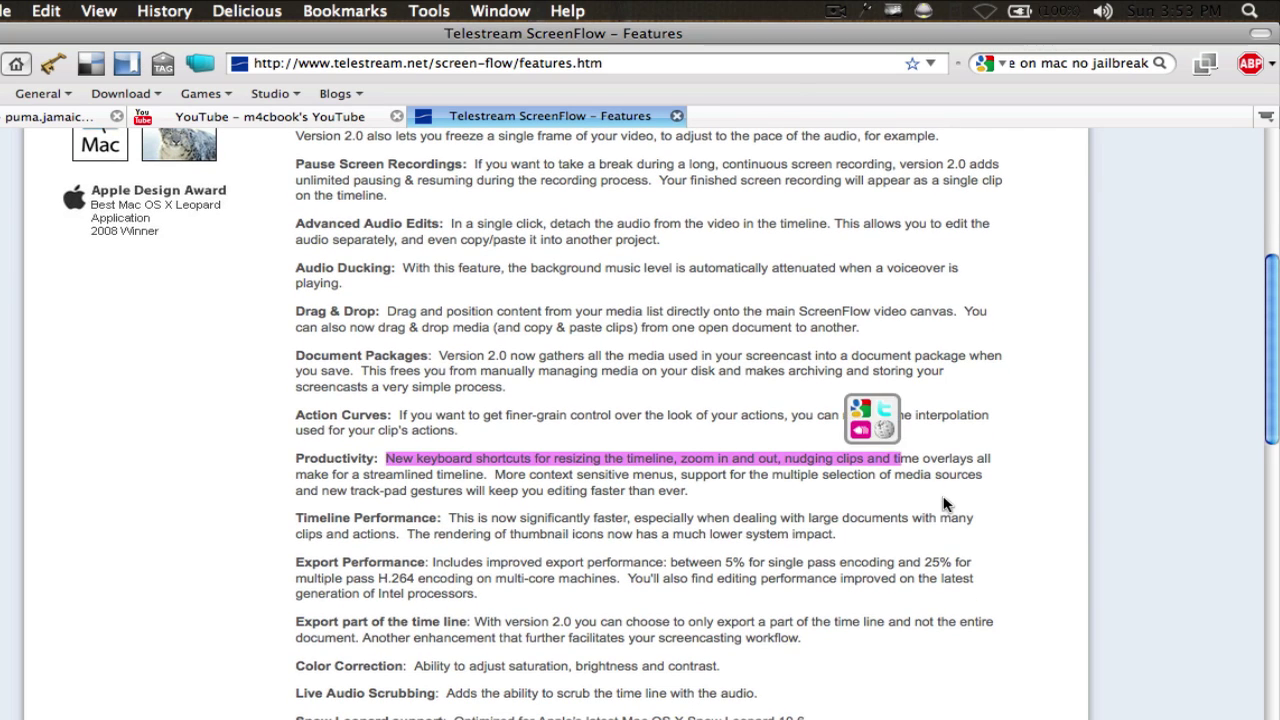
click(947, 496)
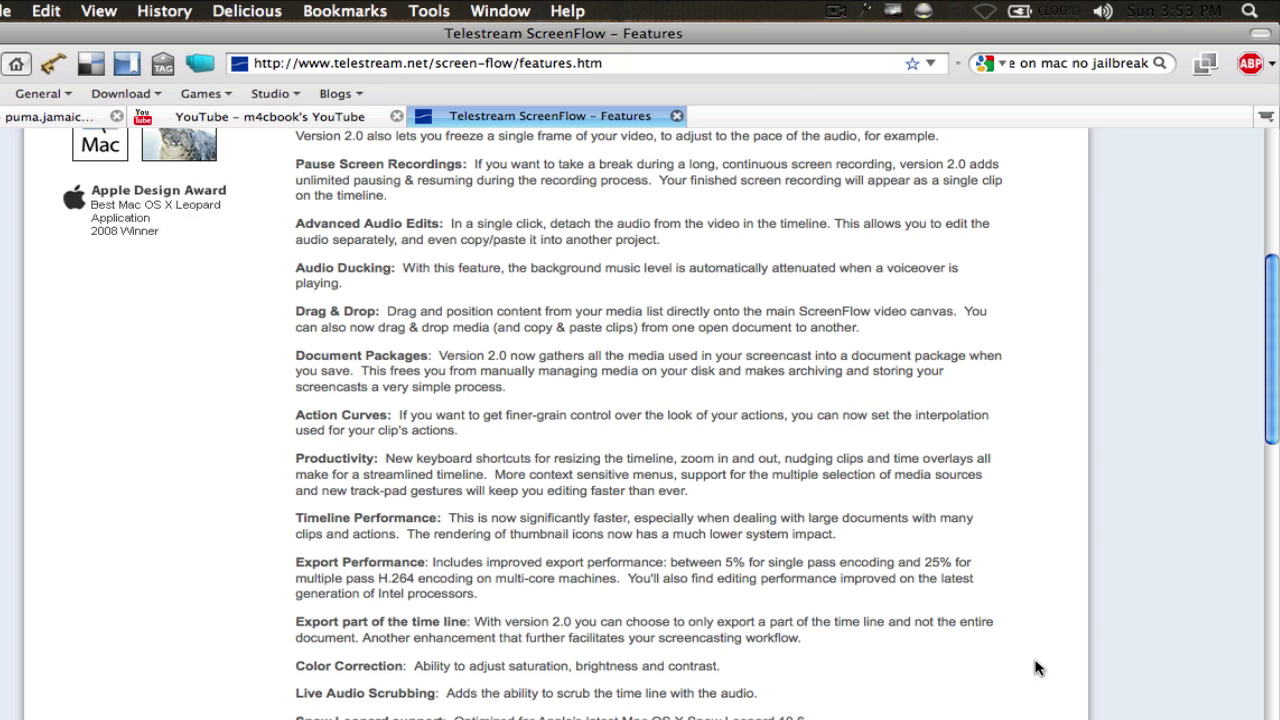